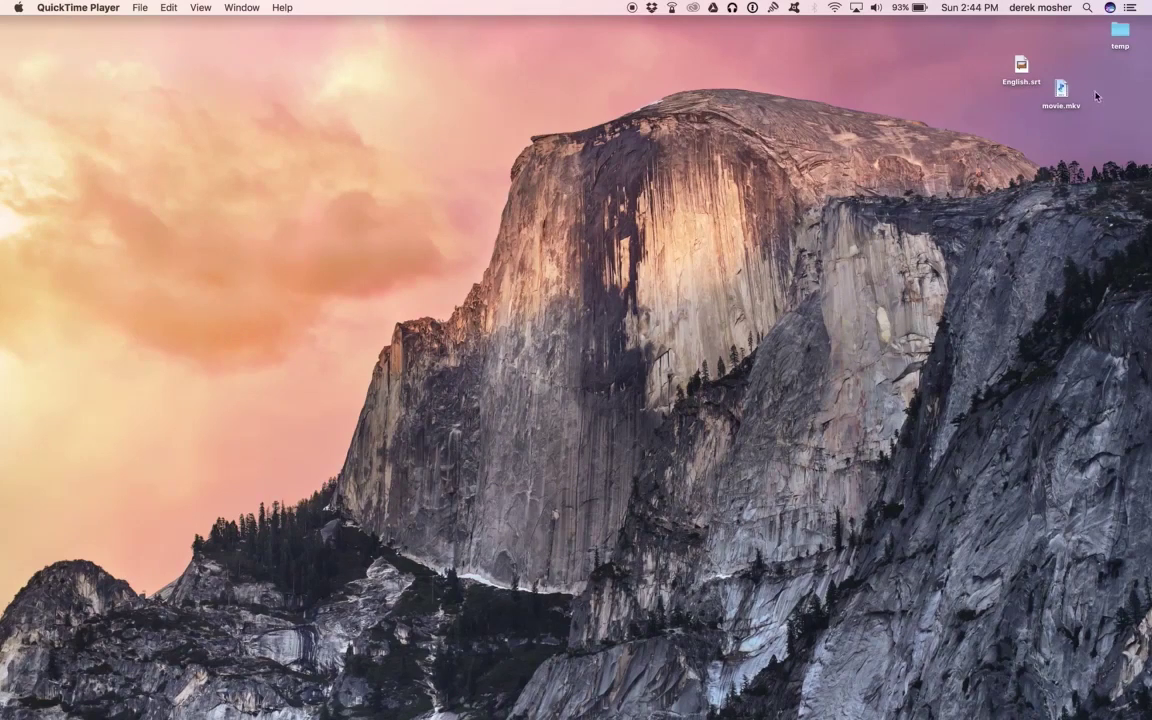
# Move movie.mkv left and place English.srt right beside it near the top of the desktop
pyautogui.moveTo(1061, 92); pyautogui.dragTo(777, 54)
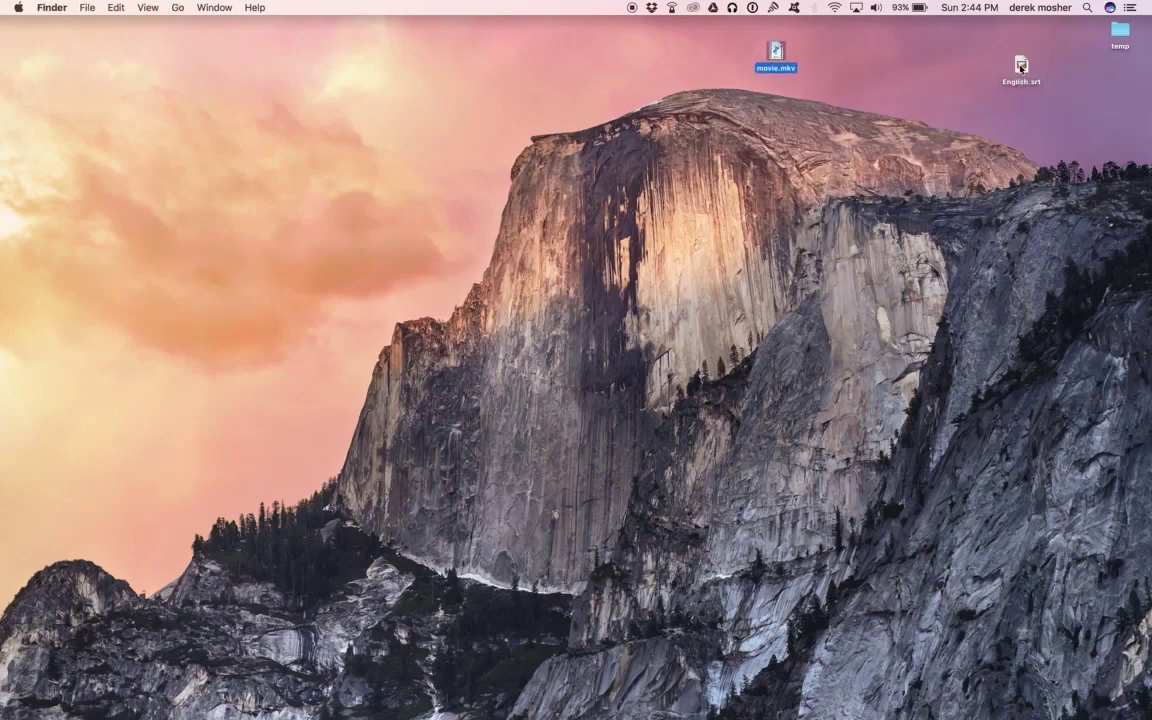
pyautogui.moveTo(1021, 68); pyautogui.dragTo(876, 52)
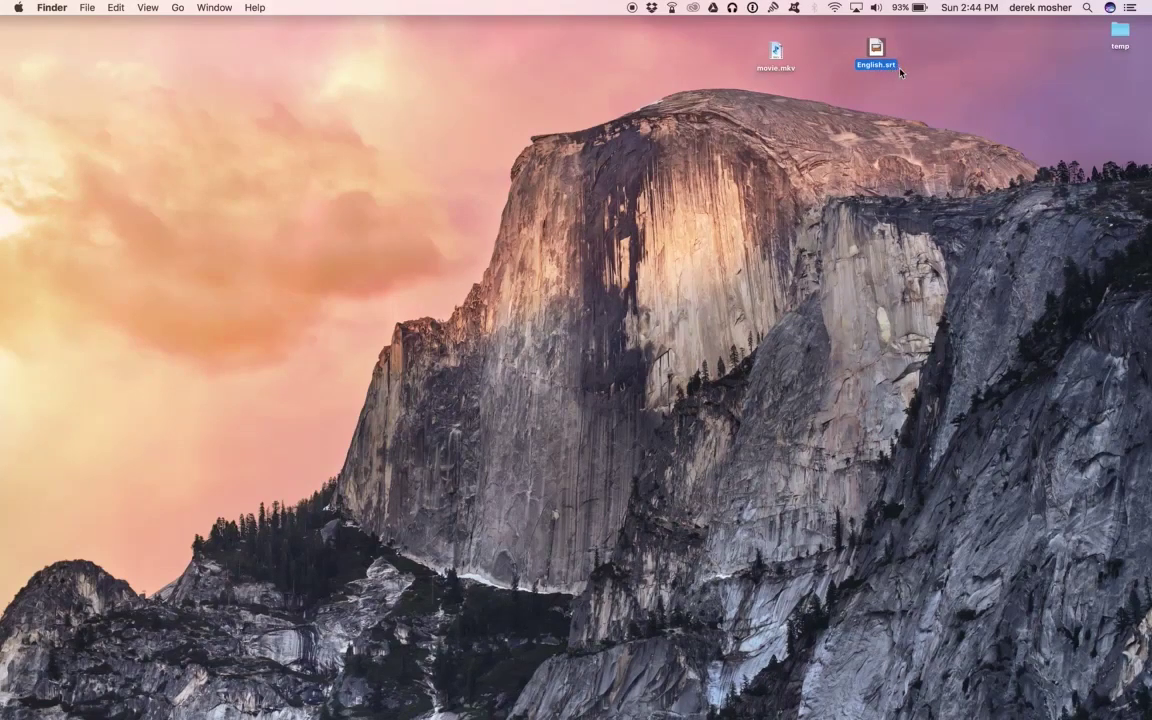
pyautogui.moveTo(877, 48); pyautogui.dragTo(839, 56)
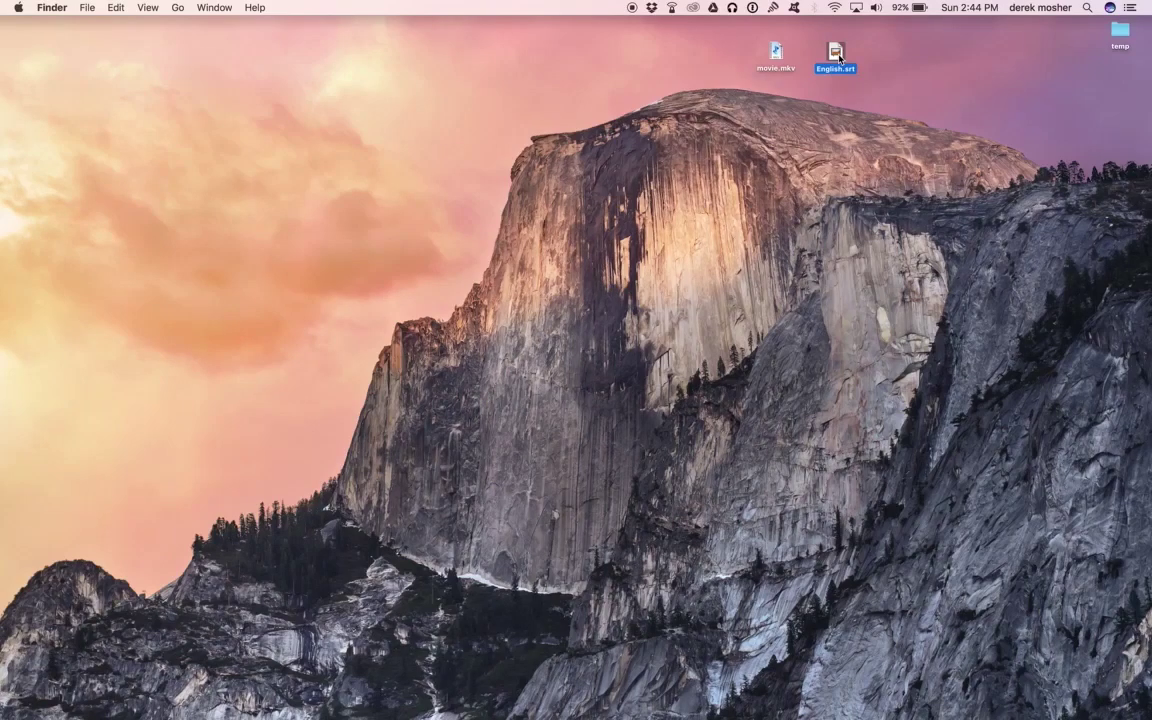
# Open English.srt in TextEdit from the Dock
pyautogui.moveTo(385, 714)
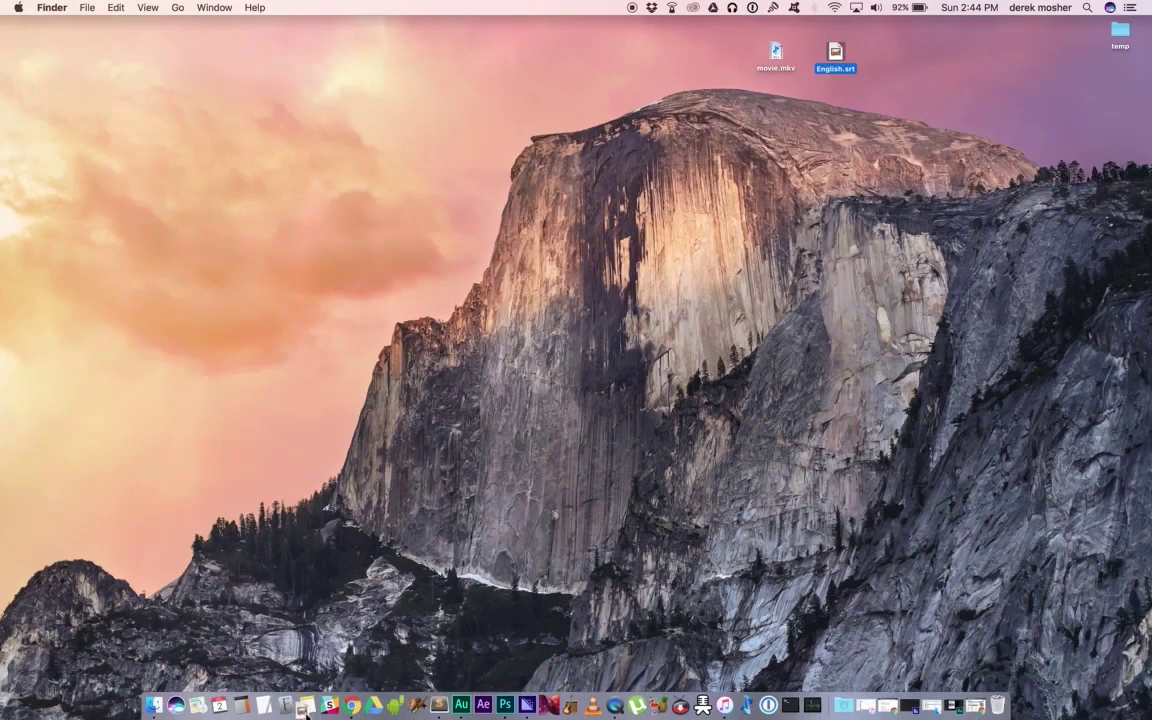
pyautogui.click(262, 705)
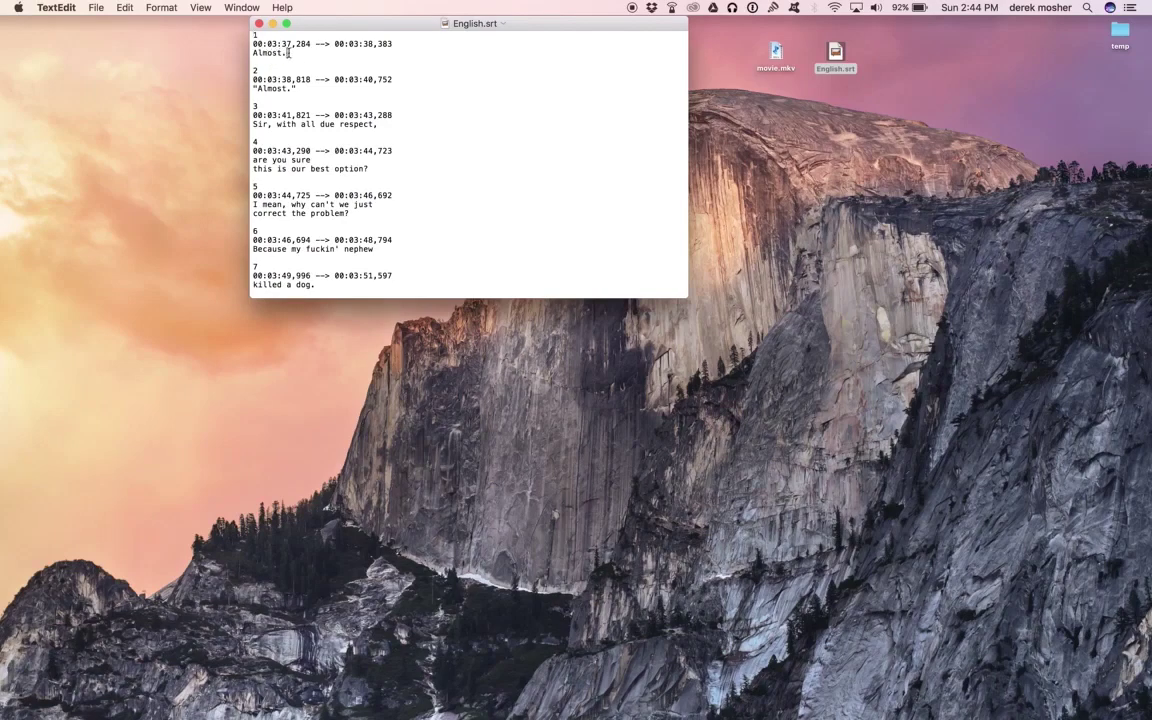
pyautogui.moveTo(253, 52); pyautogui.dragTo(245, 90)
# Add '? oh my GOD' after 'correct the problem' at the end of subtitle 5
pyautogui.scroll(-2, 323, 240)
pyautogui.moveTo(340, 212); pyautogui.dragTo(303, 205)
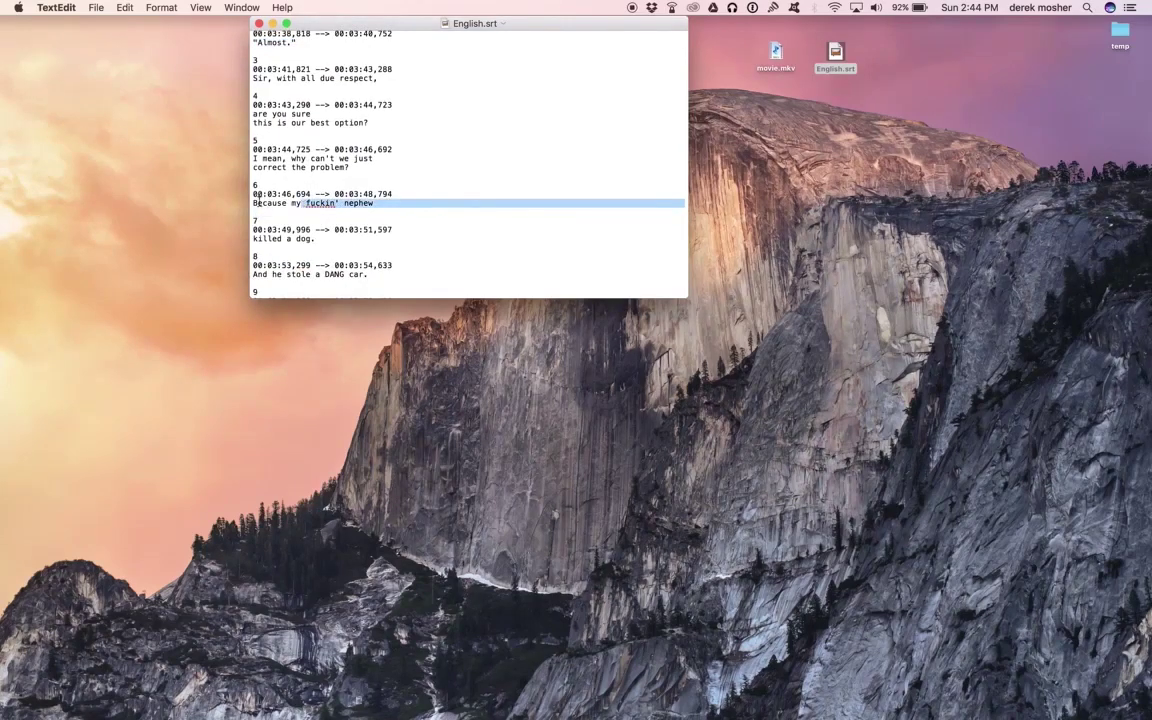
pyautogui.click(288, 161)
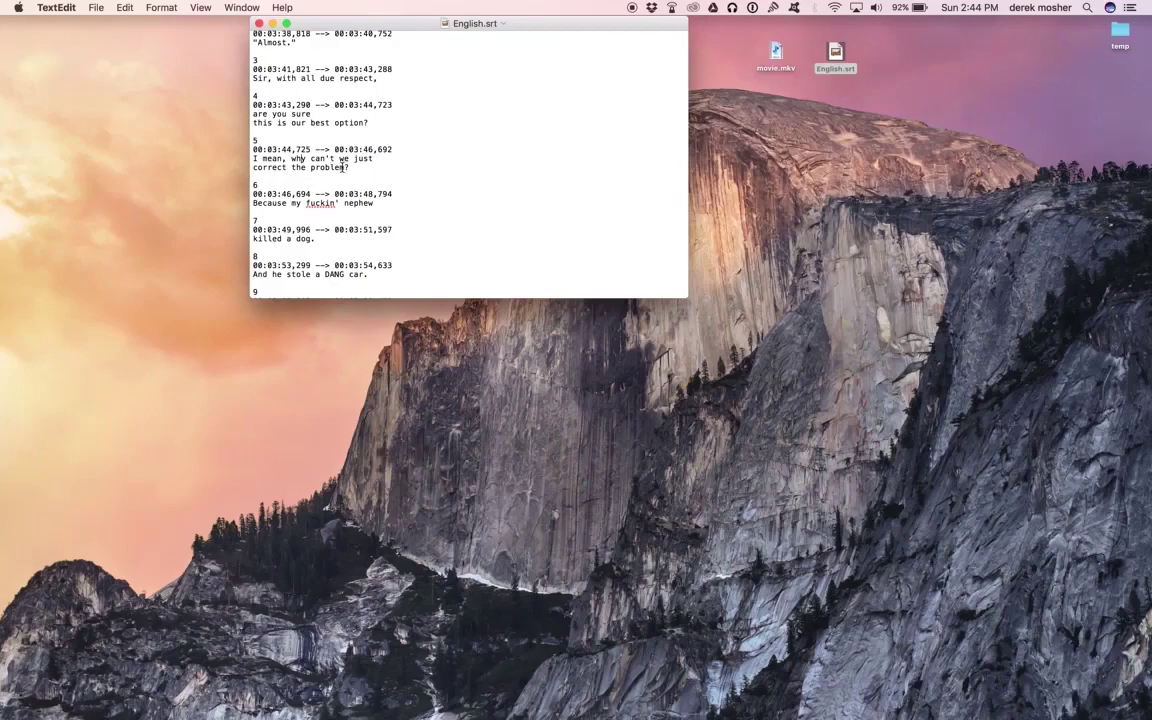
pyautogui.click(347, 167)
pyautogui.write('?')
pyautogui.write(' oh my GOD')
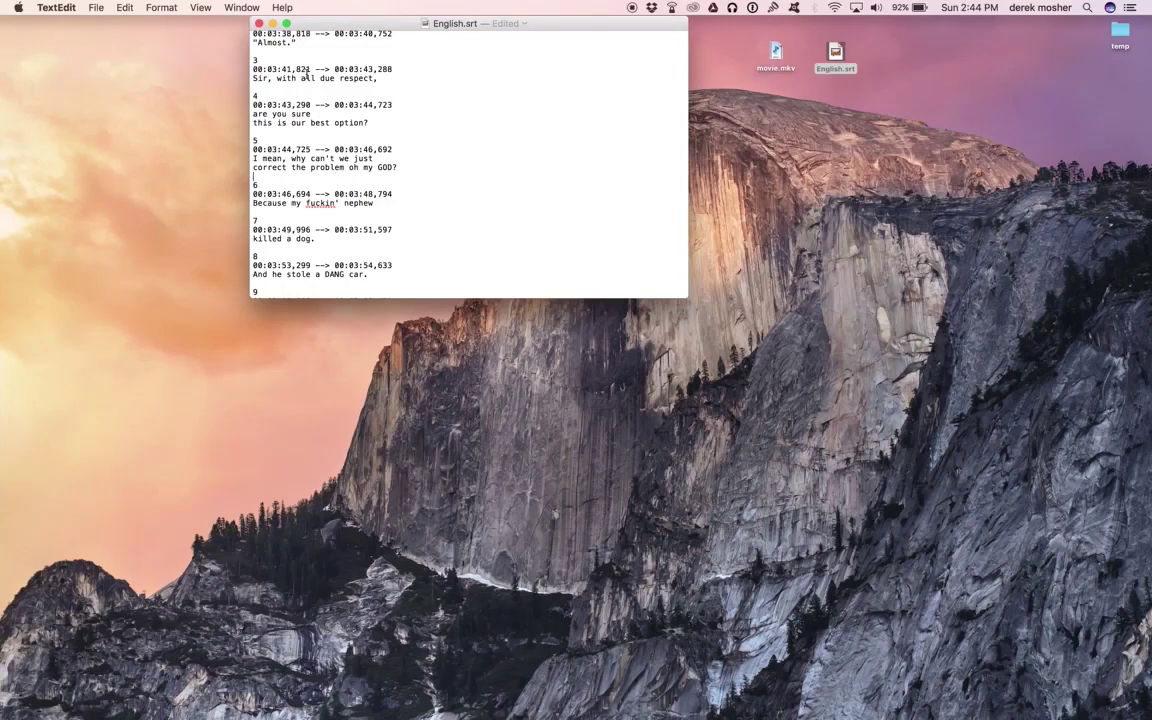
# Close English.srt, launch VLC and open movie.mkv from the Desktop for playback
pyautogui.click(258, 23)
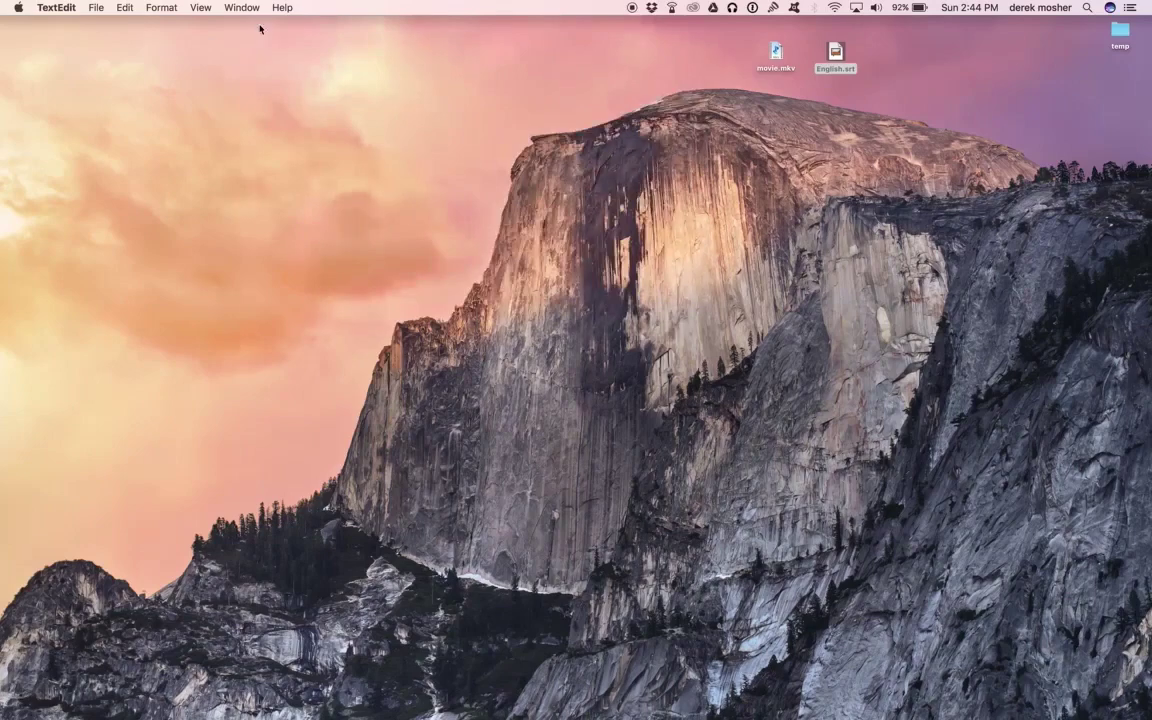
pyautogui.click(777, 52)
pyautogui.moveTo(548, 705)
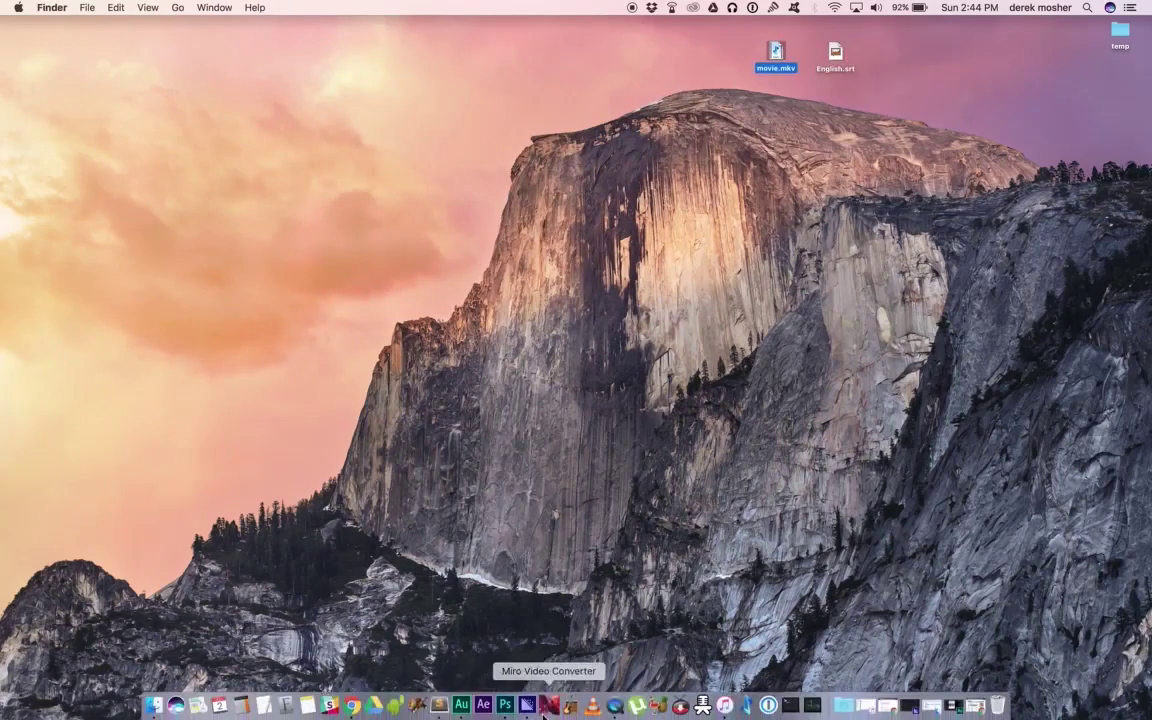
pyautogui.click(596, 708)
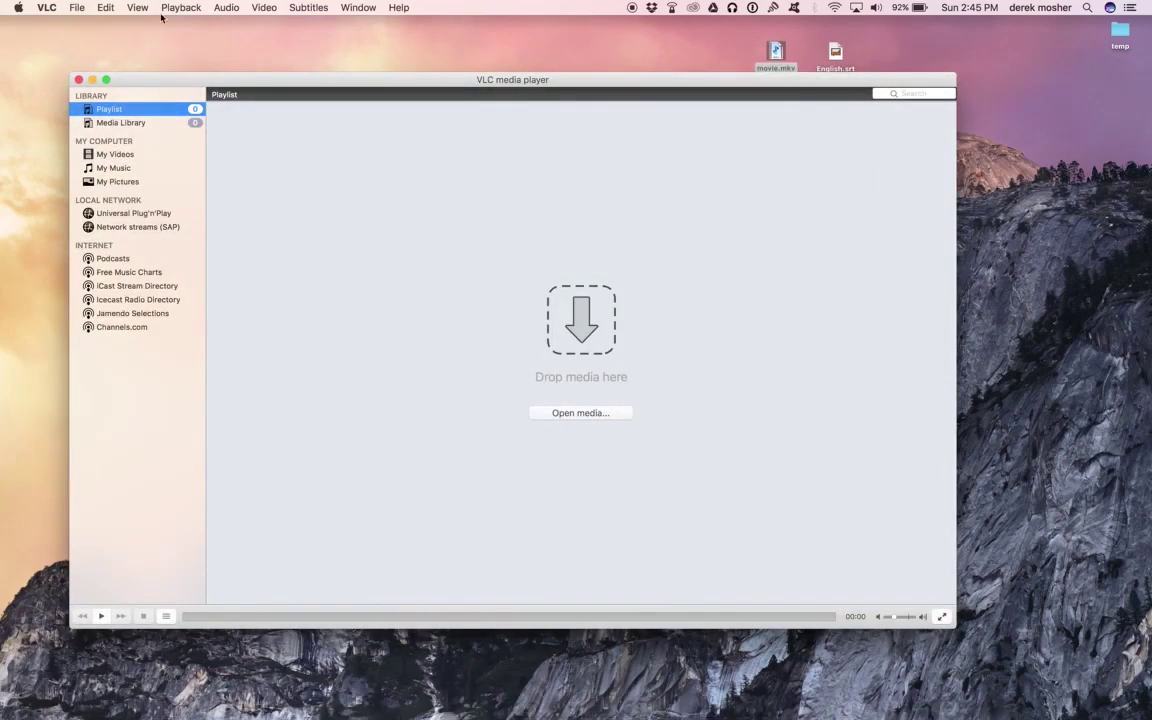
pyautogui.click(75, 6)
pyautogui.click(84, 23)
pyautogui.click(514, 176)
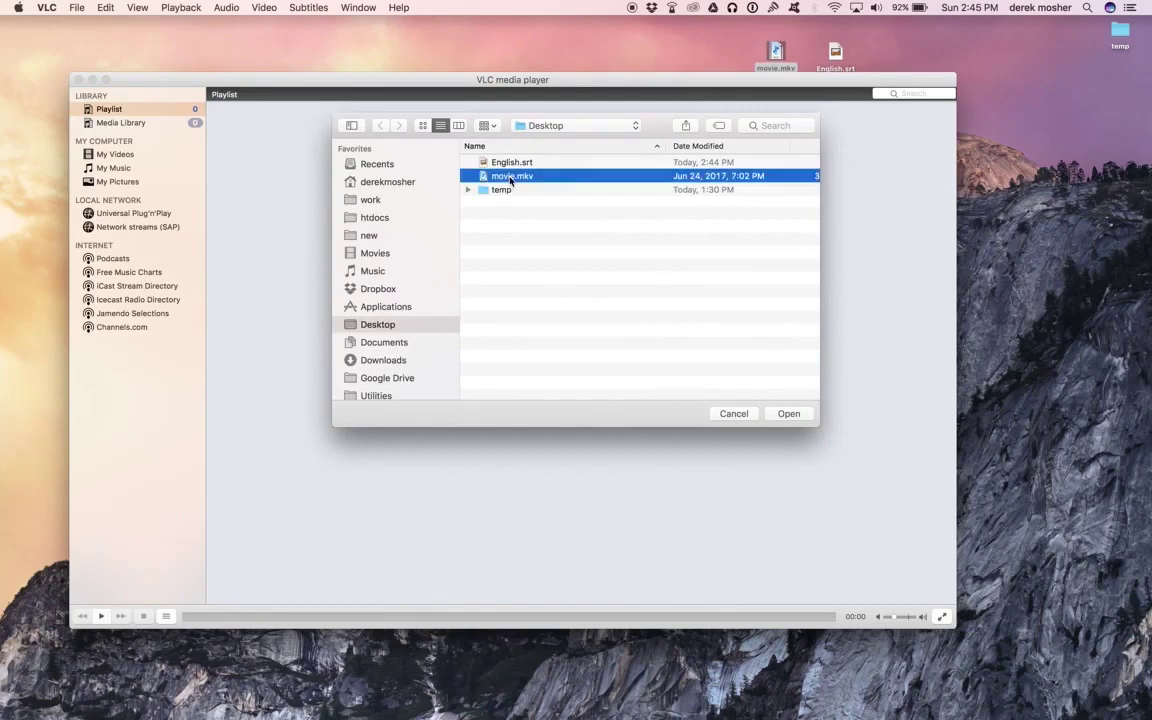
pyautogui.click(789, 413)
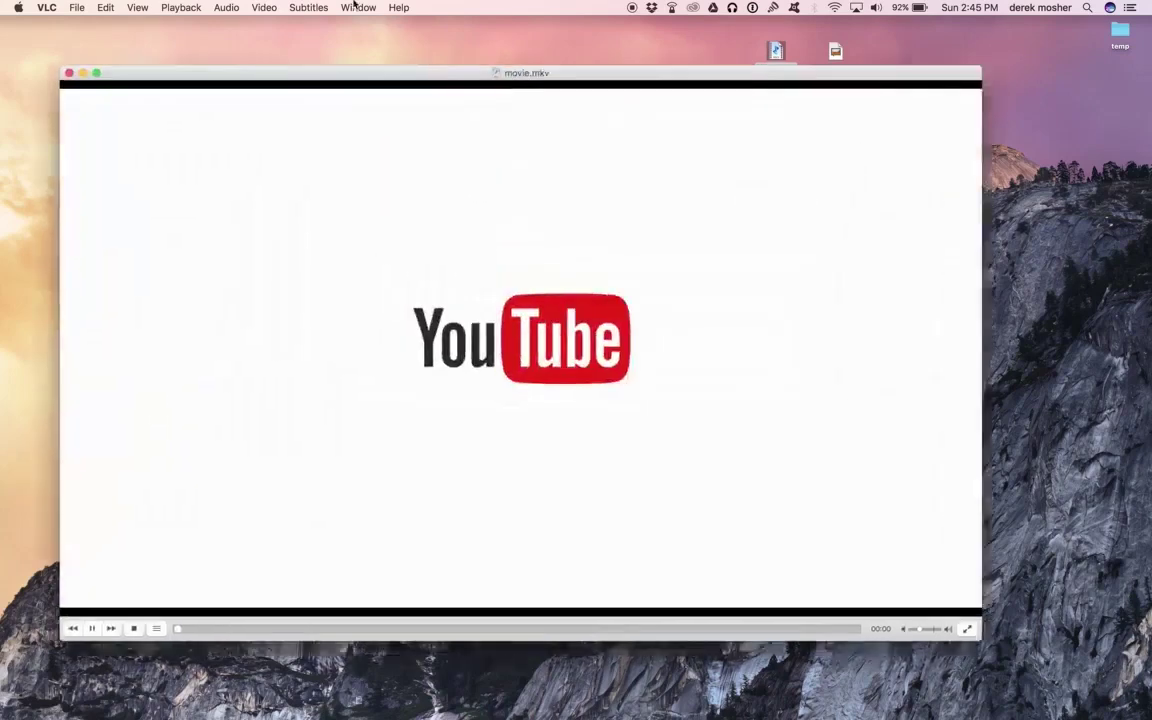
# Load English.srt as the movie's subtitle file, then close the movie window
pyautogui.click(308, 7)
pyautogui.click(270, 122)
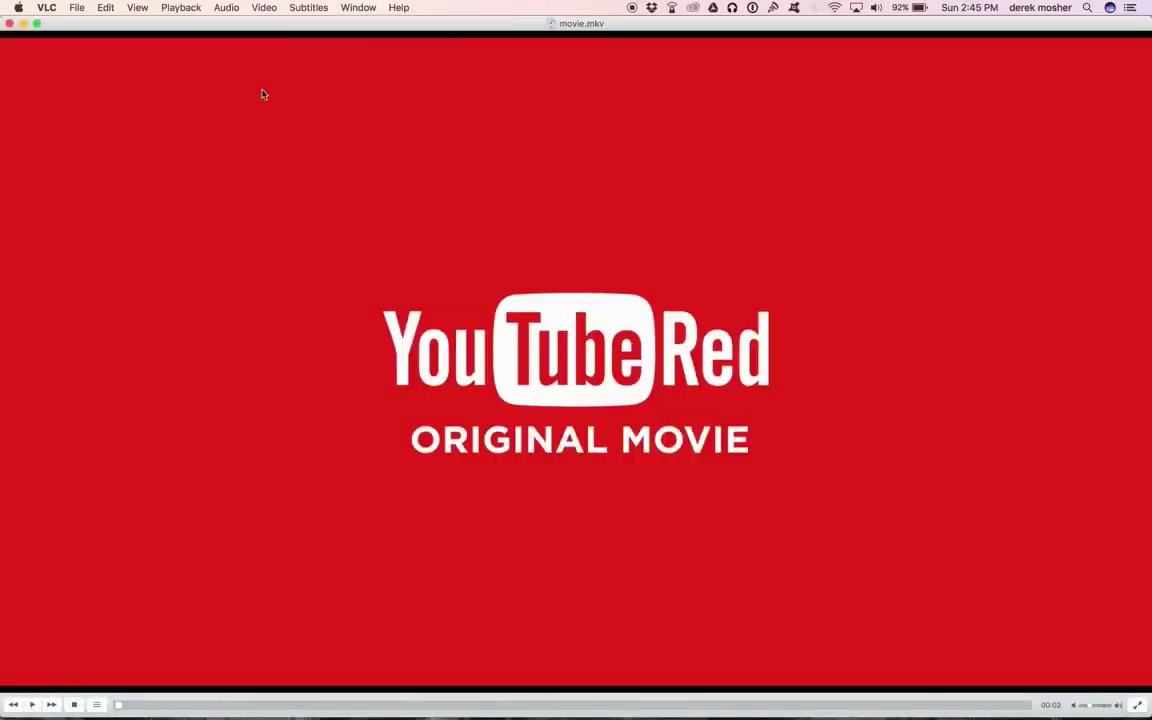
pyautogui.click(308, 7)
pyautogui.click(300, 23)
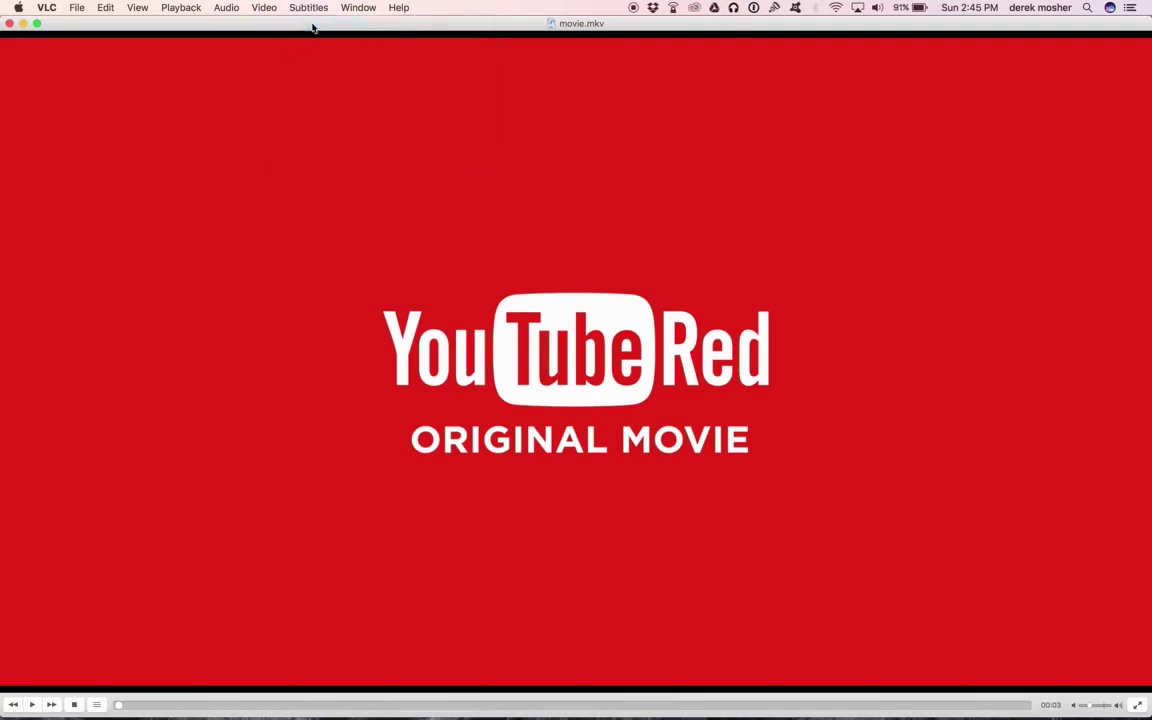
pyautogui.click(506, 162)
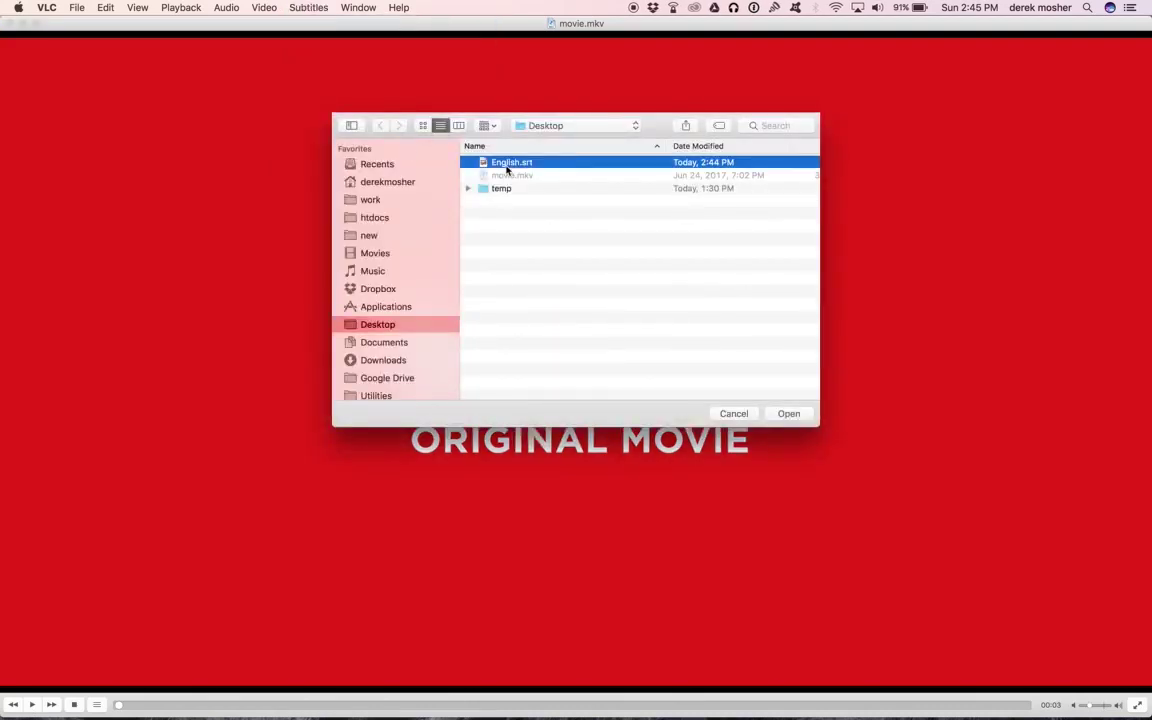
pyautogui.click(791, 413)
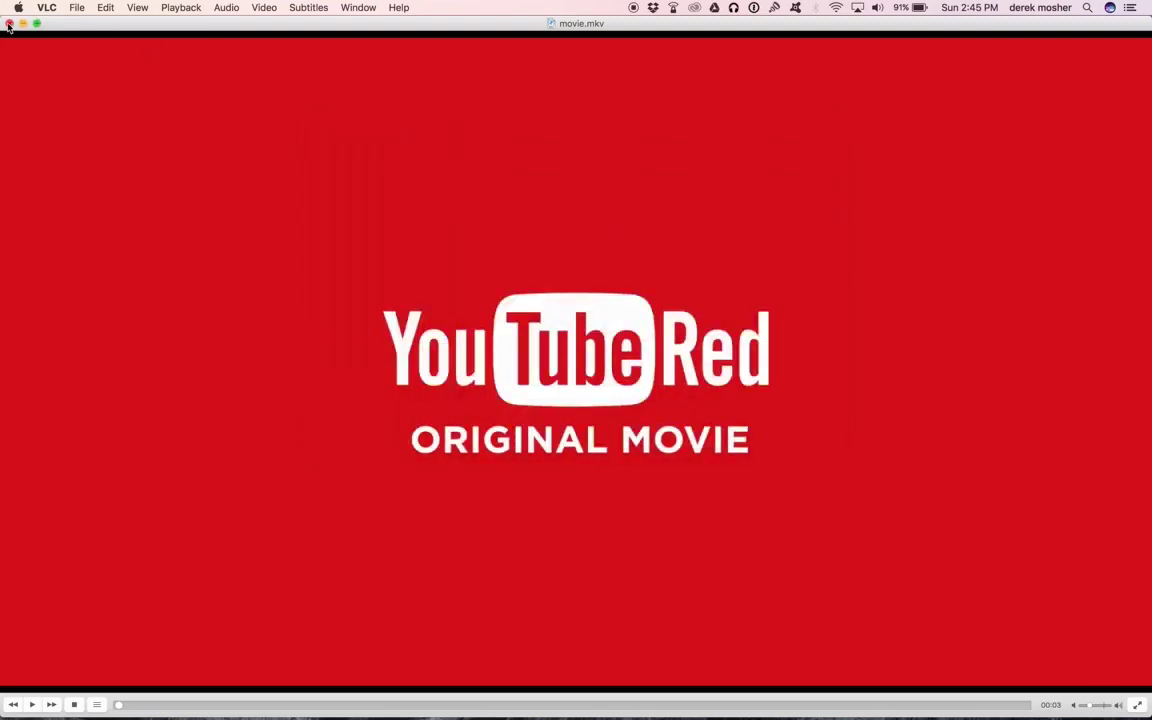
pyautogui.click(10, 23)
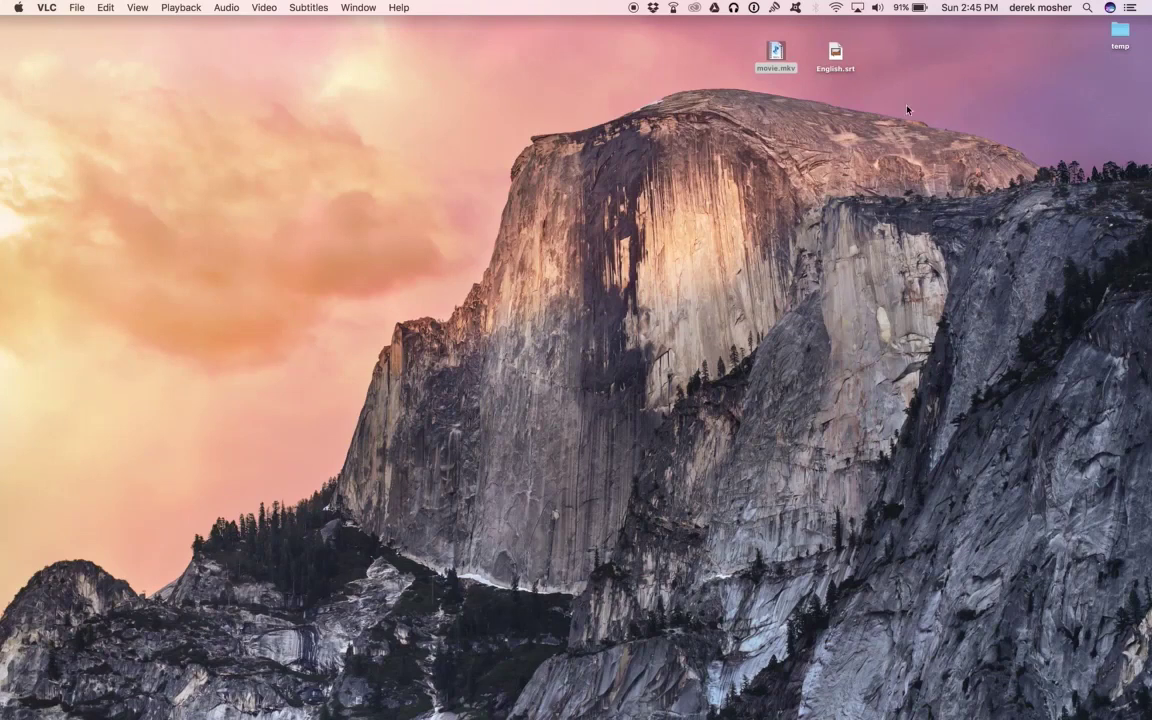
# Move both movie.mkv and English.srt together to the upper-left of the desktop
pyautogui.moveTo(866, 44); pyautogui.dragTo(665, 56)
pyautogui.moveTo(776, 50); pyautogui.dragTo(168, 80)
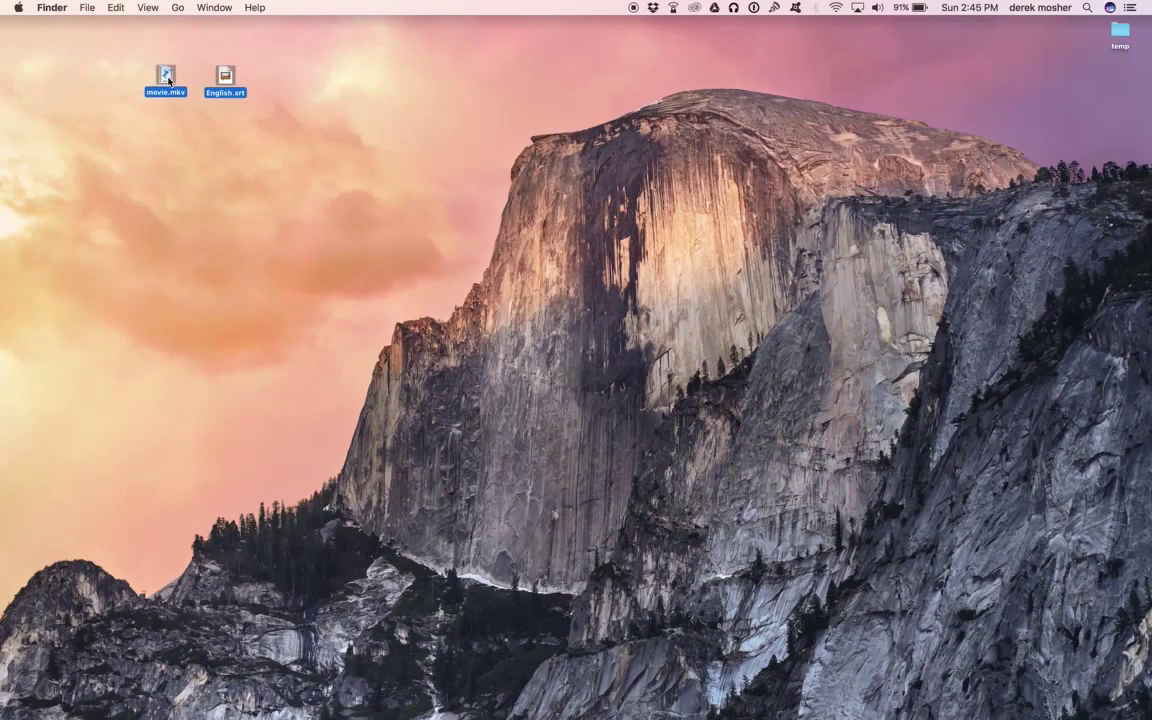
pyautogui.click(254, 90)
pyautogui.moveTo(238, 63); pyautogui.dragTo(166, 82)
pyautogui.click(152, 235)
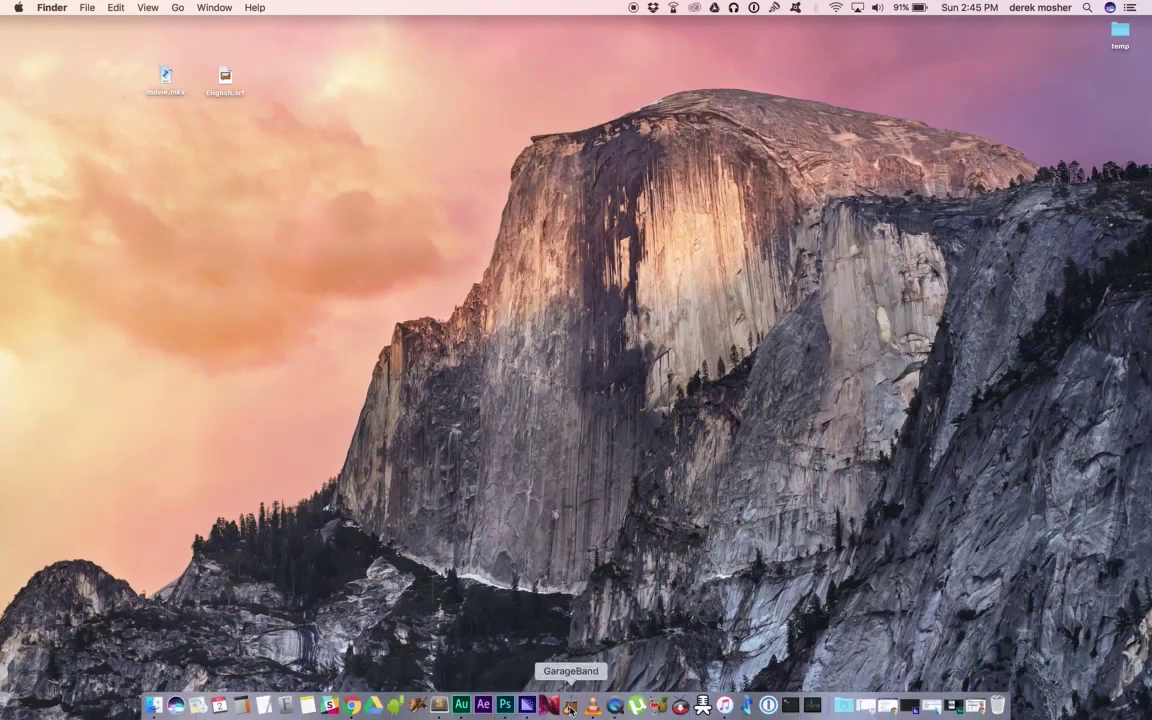
# Bring Chrome forward and switch to the HandBrake website, handbrake.fr
pyautogui.click(352, 706)
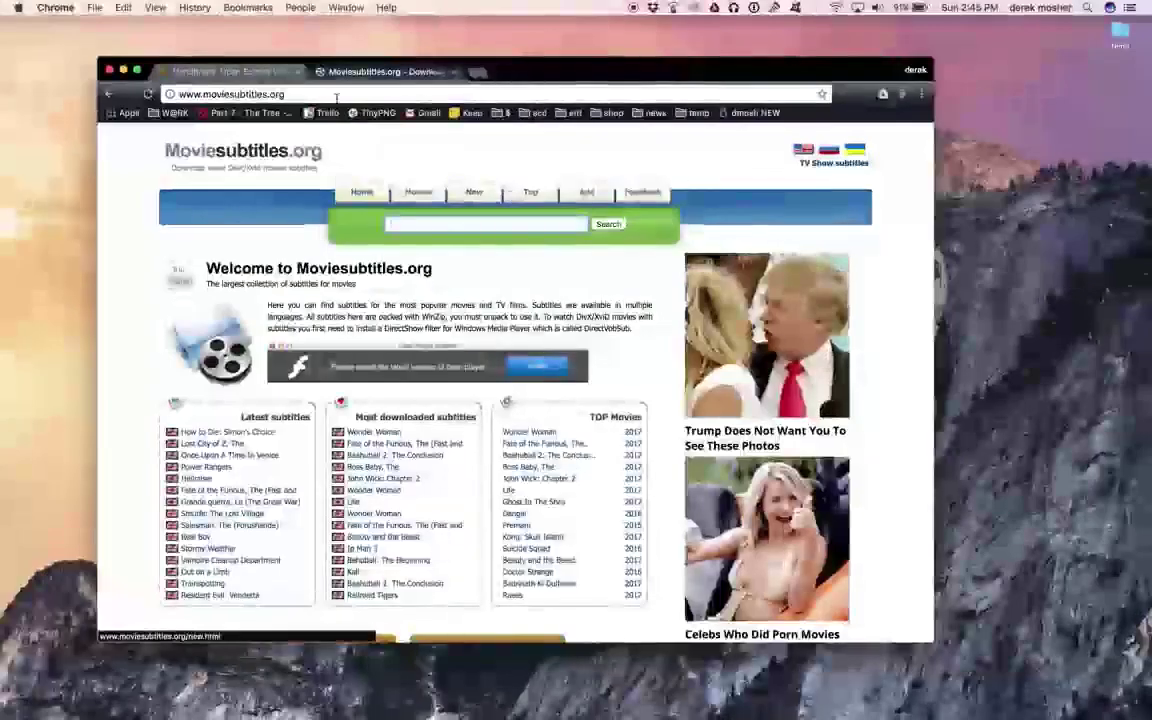
pyautogui.click(220, 71)
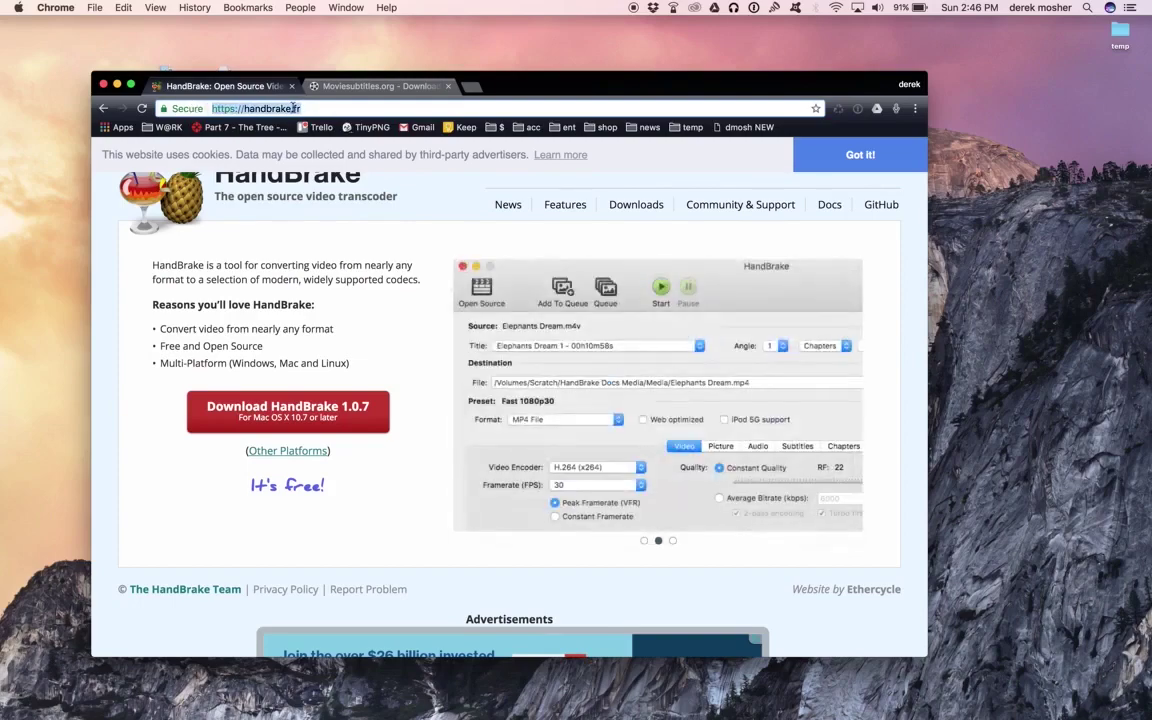
pyautogui.moveTo(455, 713)
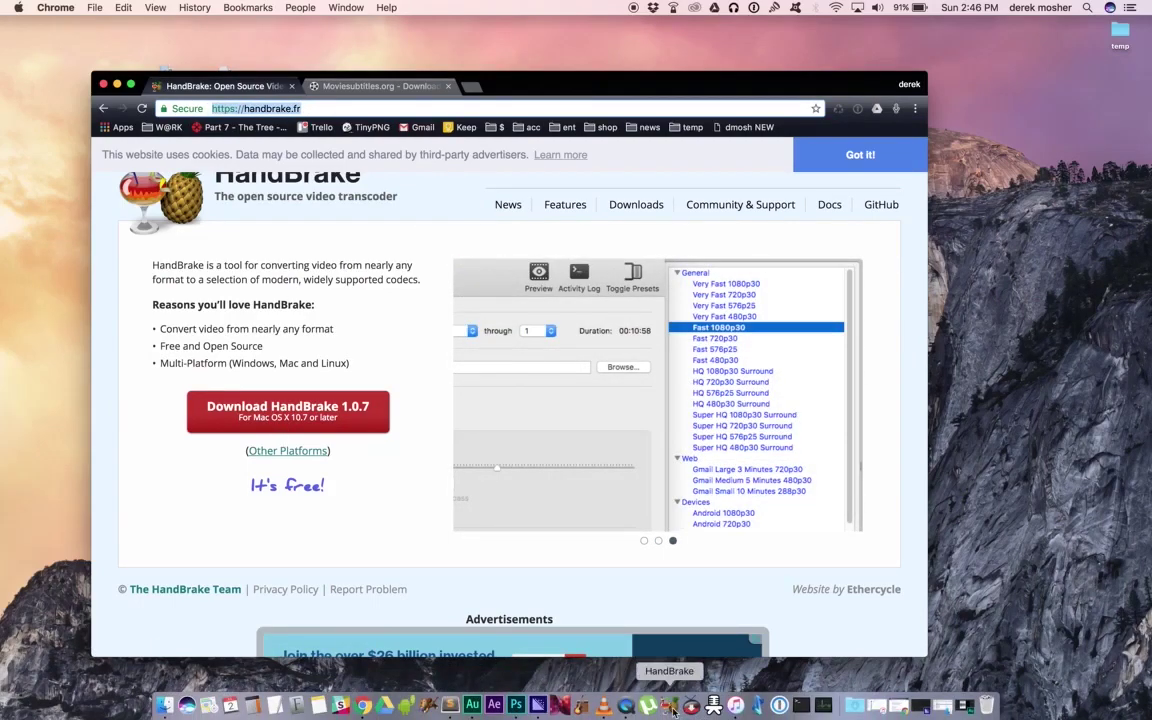
# Launch HandBrake on the left, move Chrome right, and show Moviesubtitles.org in the browser
pyautogui.click(672, 706)
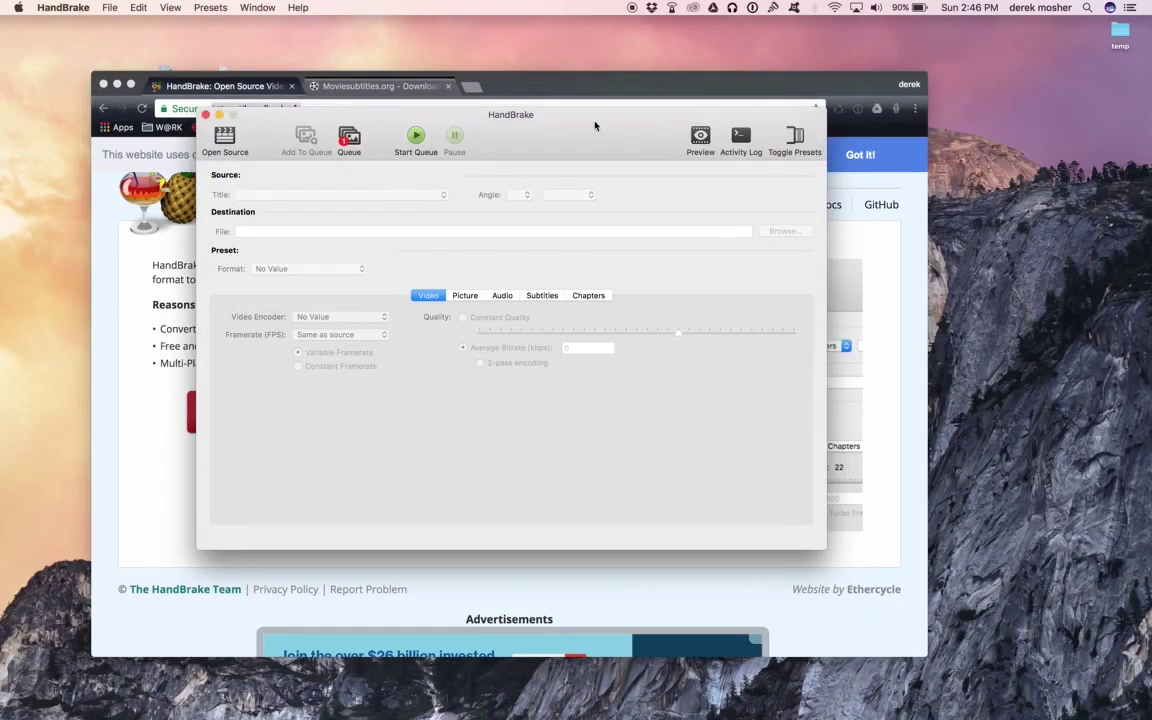
pyautogui.moveTo(592, 125); pyautogui.dragTo(476, 226)
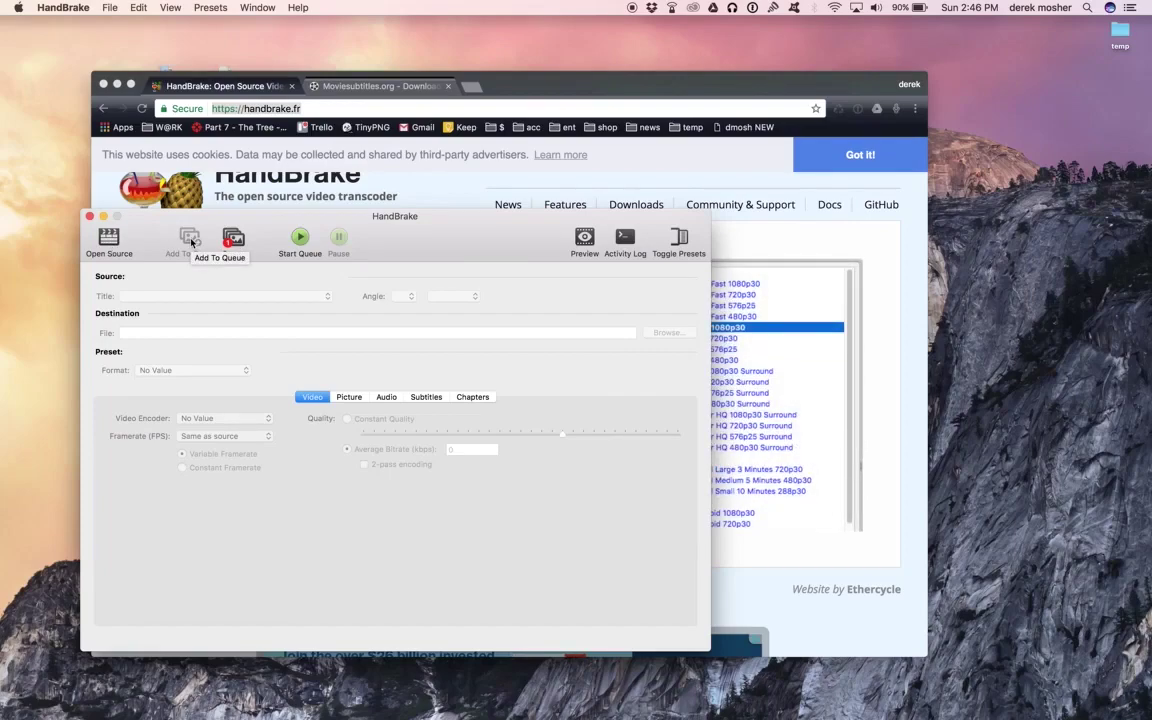
pyautogui.moveTo(546, 89); pyautogui.dragTo(633, 127)
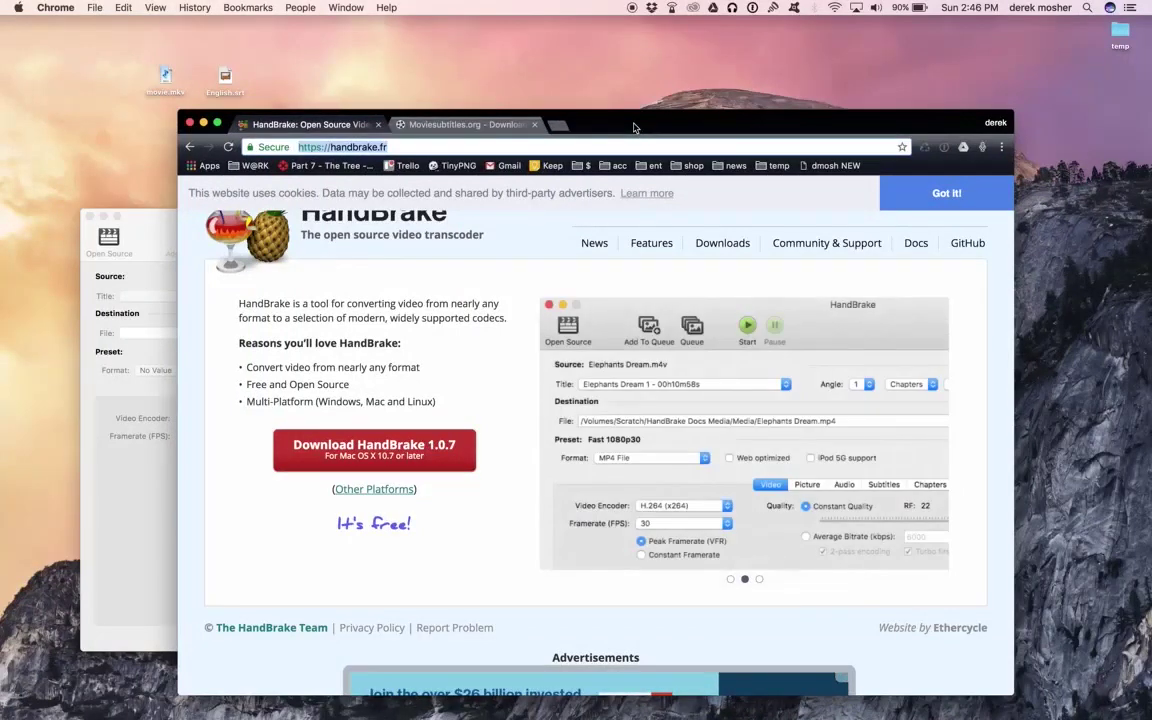
pyautogui.moveTo(226, 74); pyautogui.dragTo(237, 54)
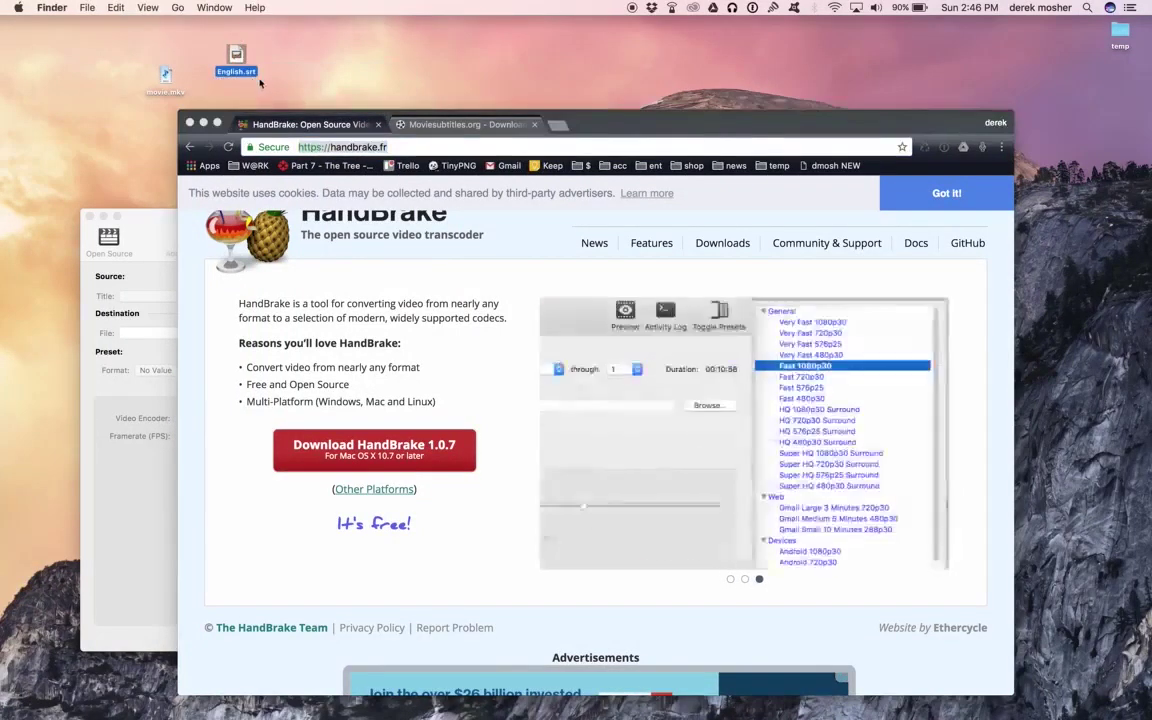
pyautogui.click(494, 125)
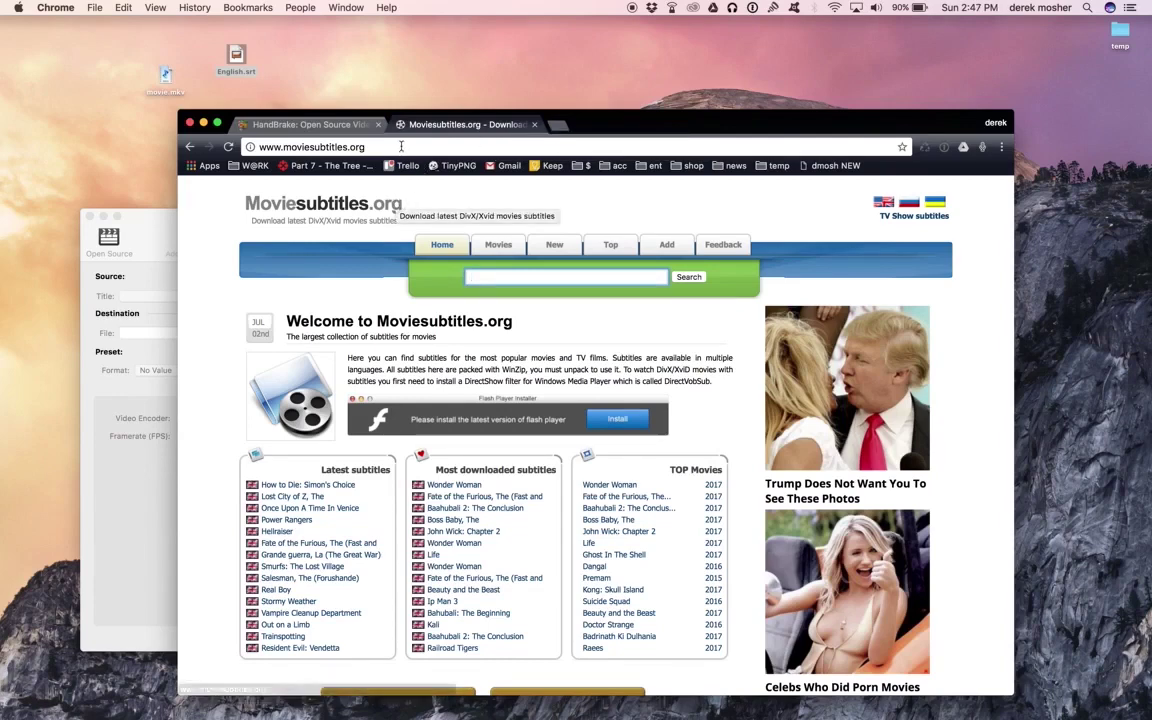
# Select the subtitle site's address and search box, then bring HandBrake's empty window forward
pyautogui.press('super+l')
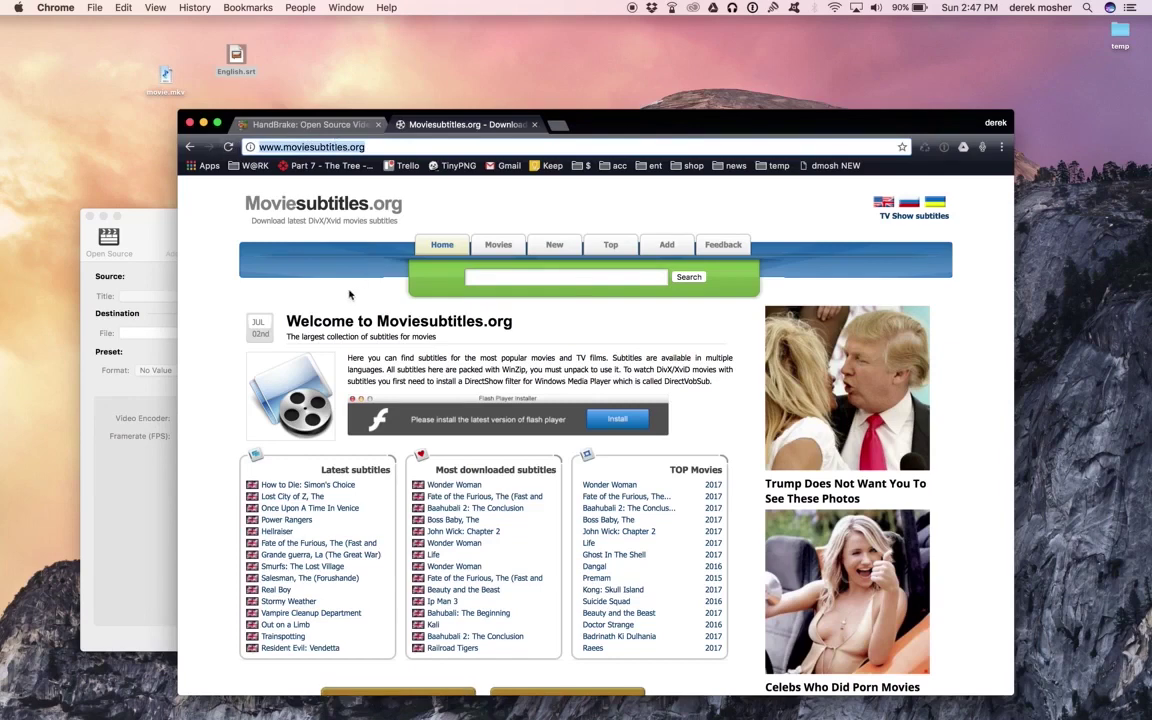
pyautogui.click(545, 277)
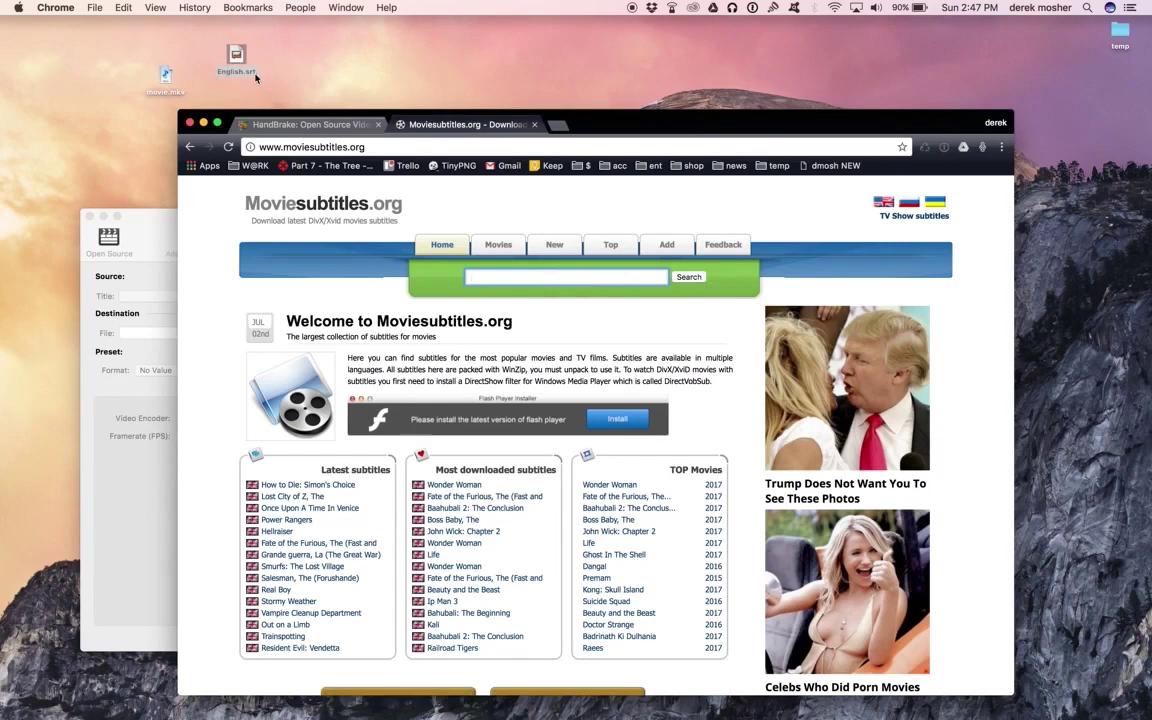
pyautogui.click(146, 218)
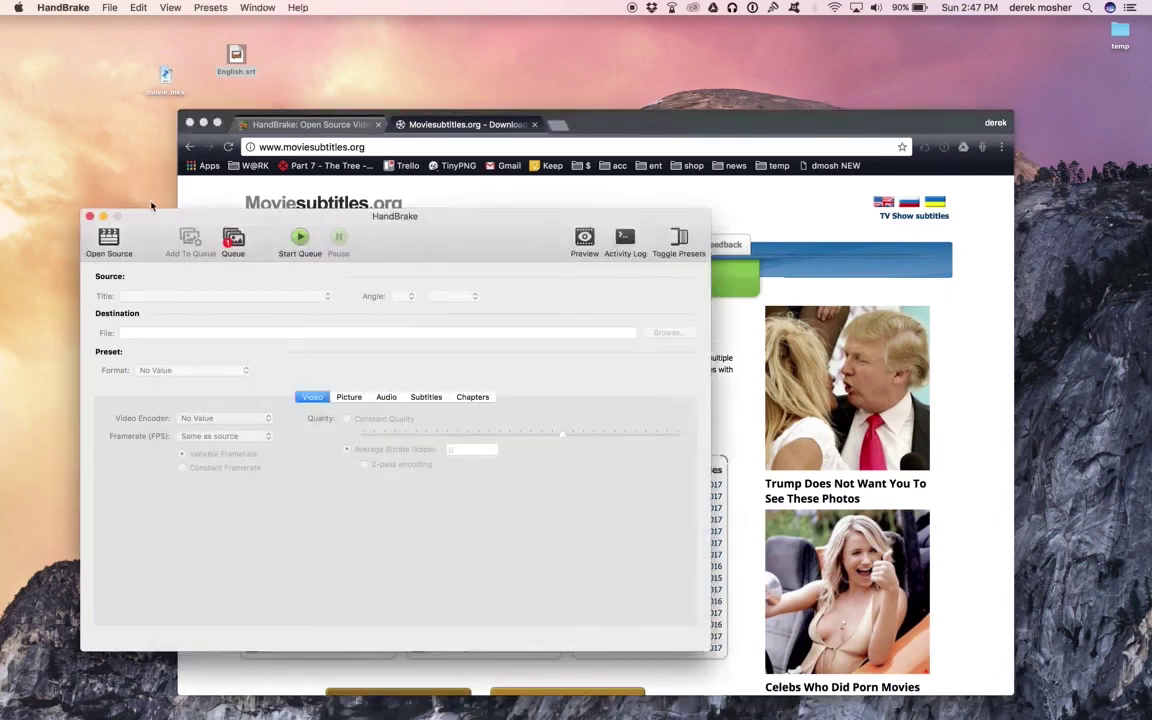
# Reposition English.srt, close the Chrome window, and move HandBrake higher on screen
pyautogui.click(238, 60)
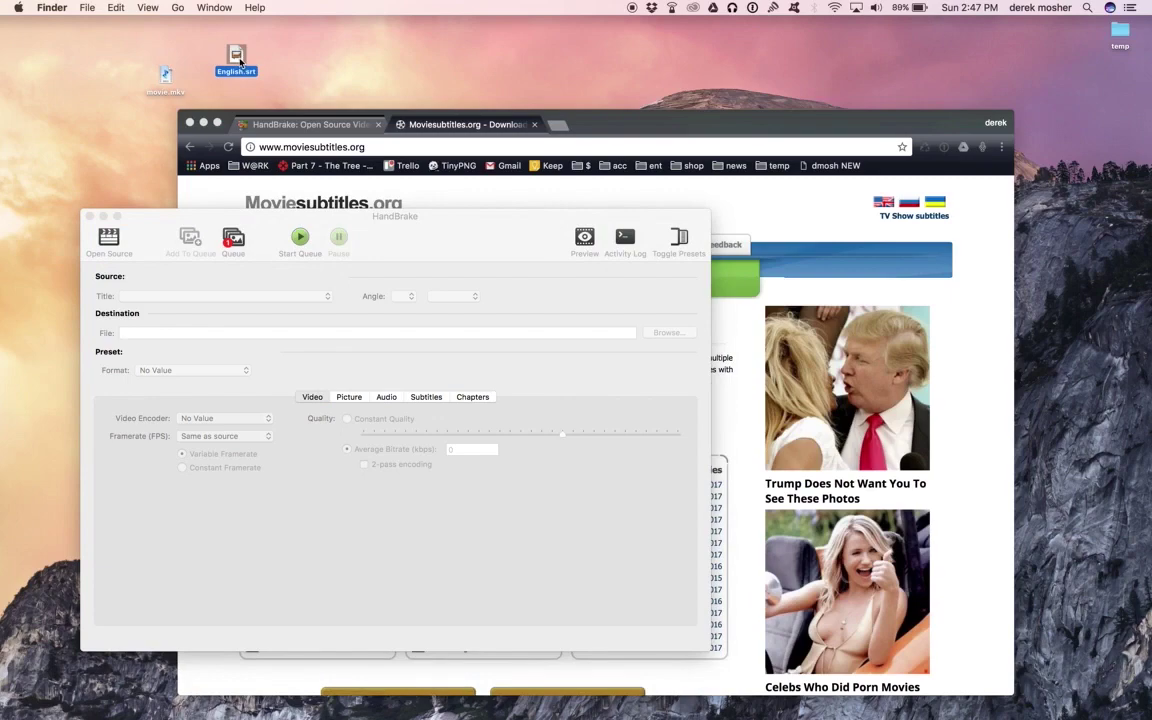
pyautogui.moveTo(240, 62); pyautogui.dragTo(348, 204)
pyautogui.click(131, 215)
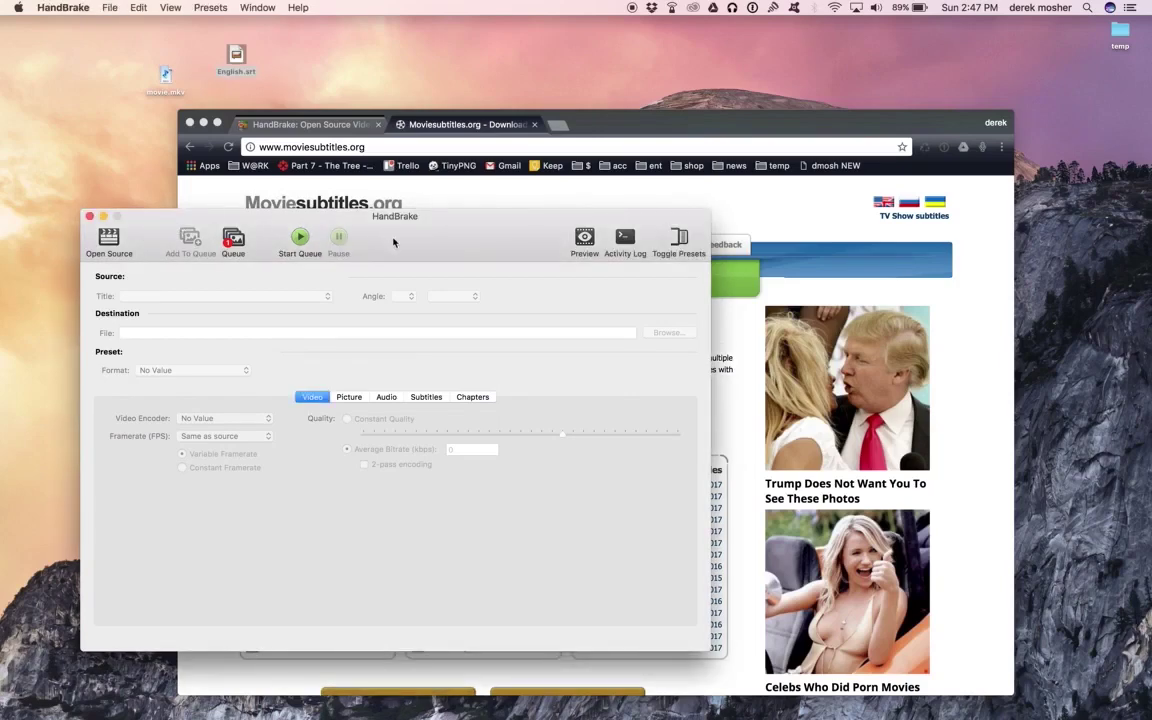
pyautogui.click(189, 121)
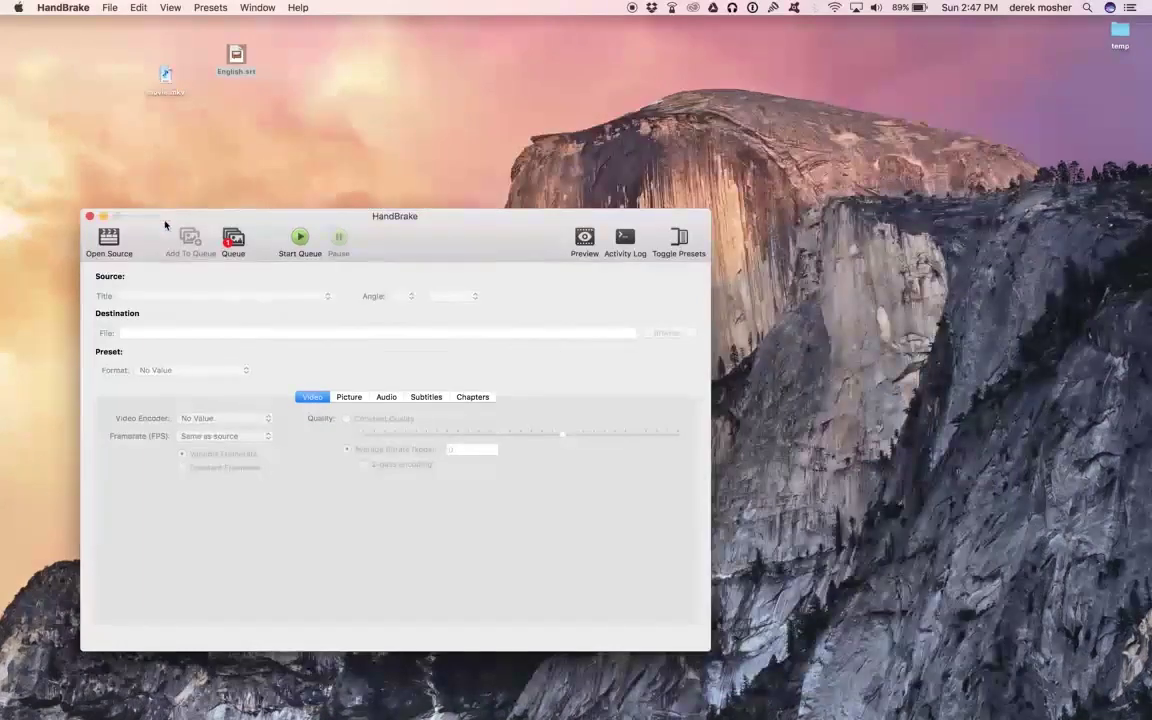
pyautogui.moveTo(165, 220); pyautogui.dragTo(165, 170)
# Load movie.mkv from the Desktop as HandBrake's source, encoding to movie.mp4 with Fast 1080p30
pyautogui.click(109, 185)
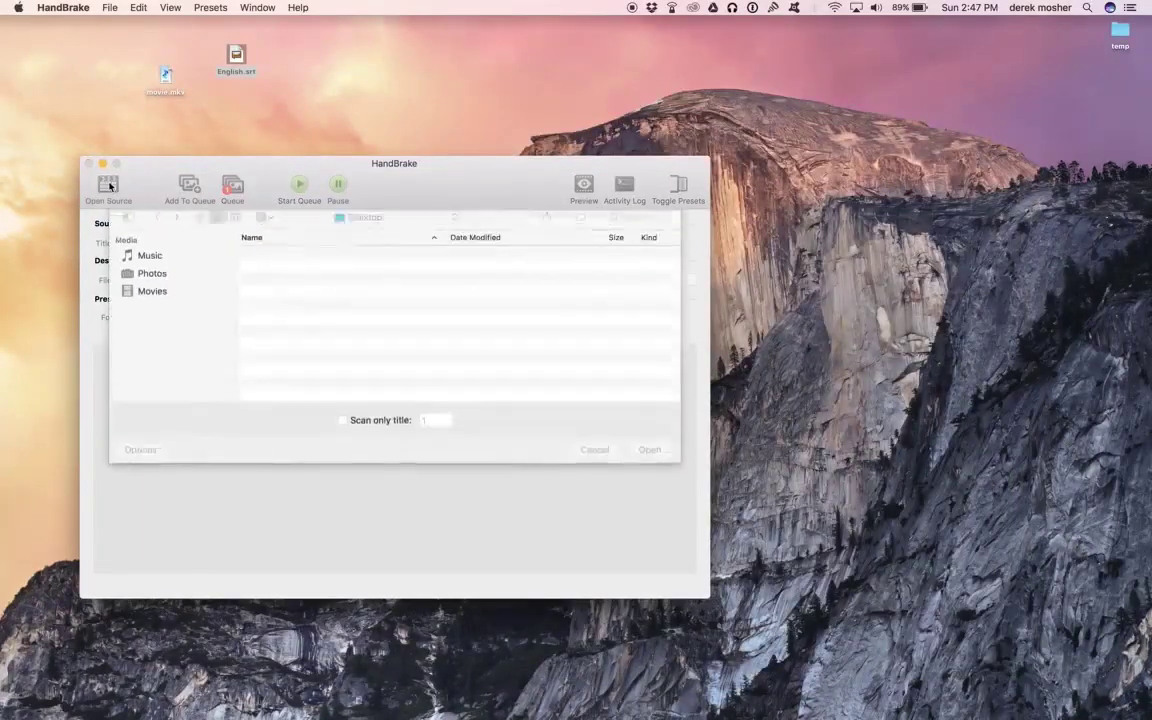
pyautogui.click(298, 275)
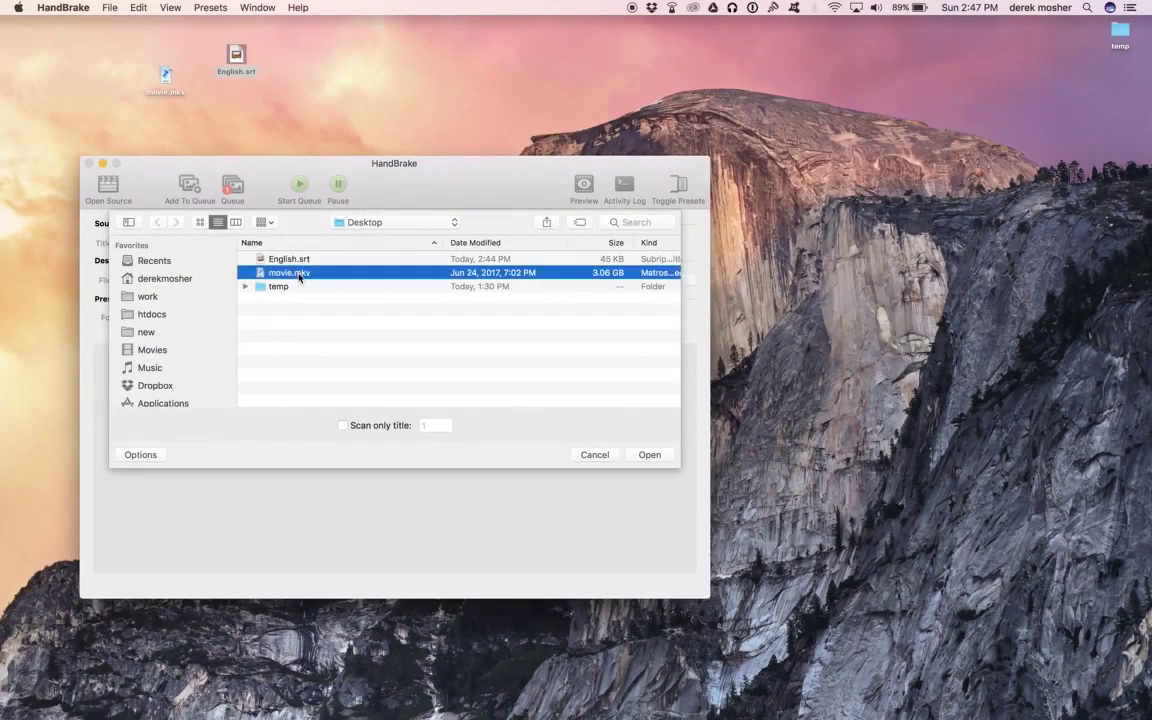
pyautogui.click(647, 455)
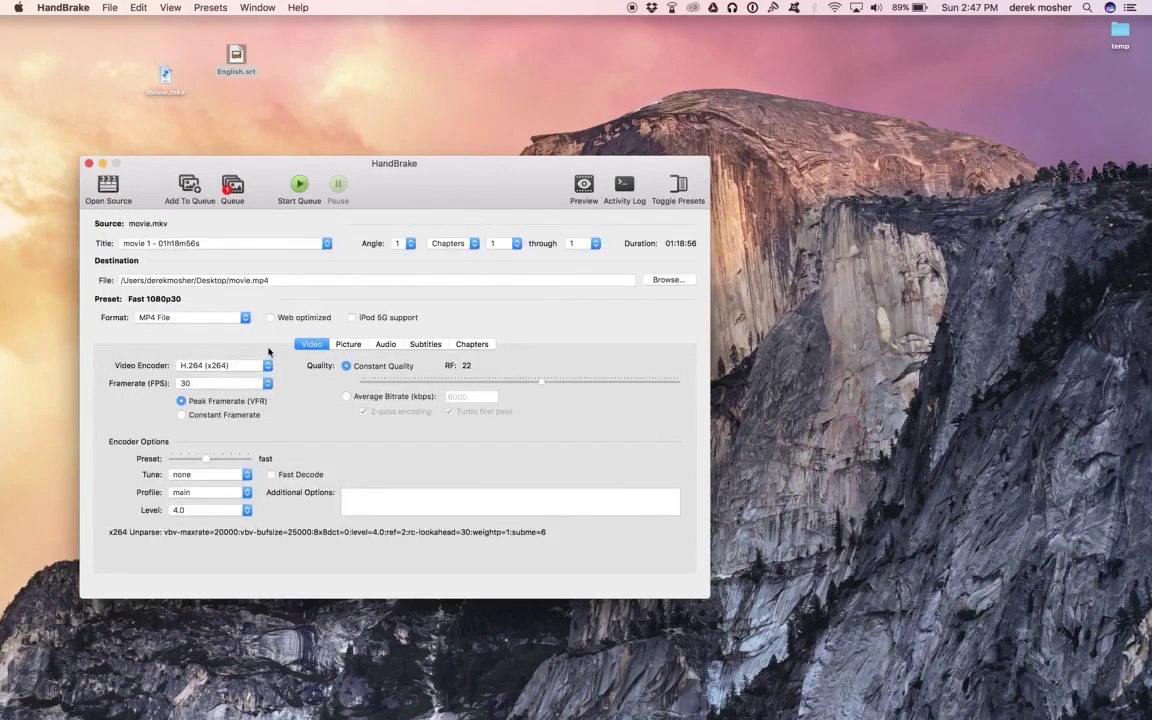
pyautogui.click(224, 318)
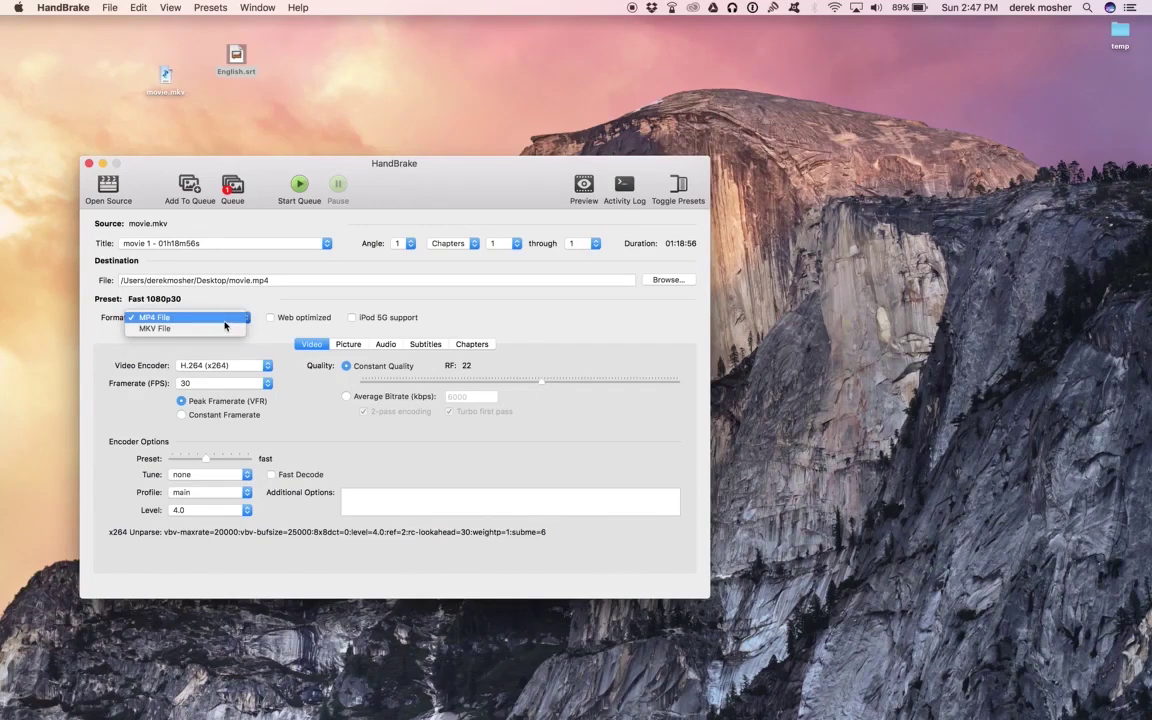
# Keep MP4 File as the format and review the Picture, Audio and Subtitles settings
pyautogui.click(226, 320)
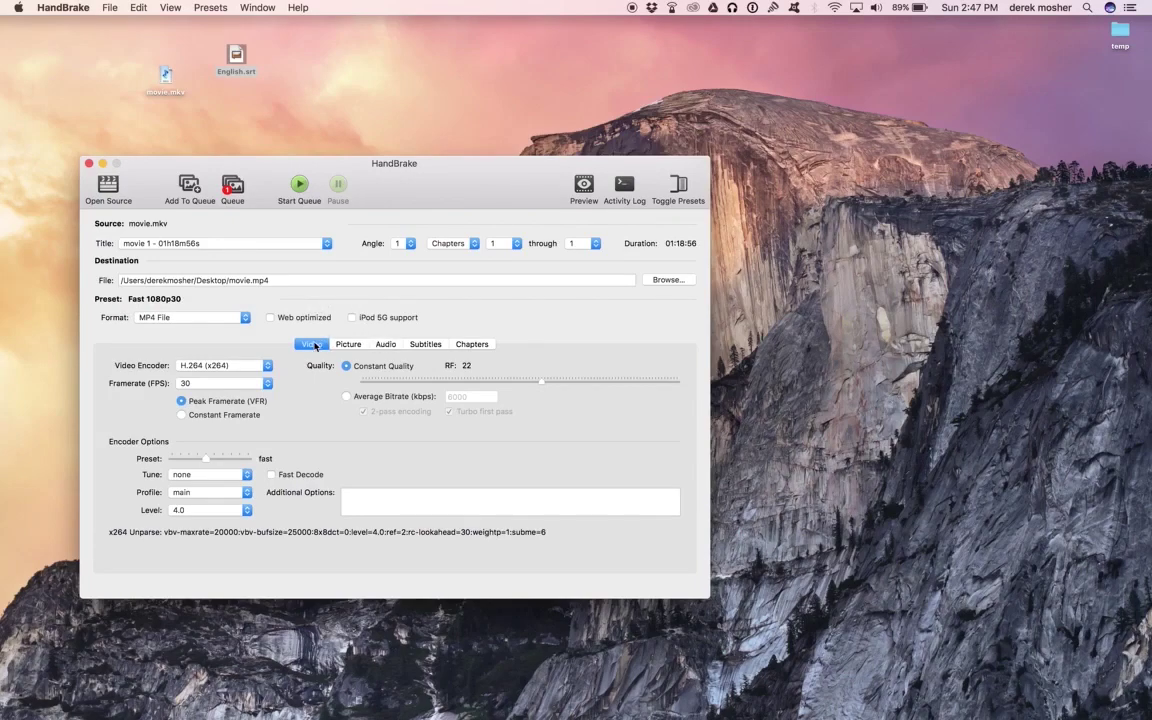
pyautogui.click(348, 344)
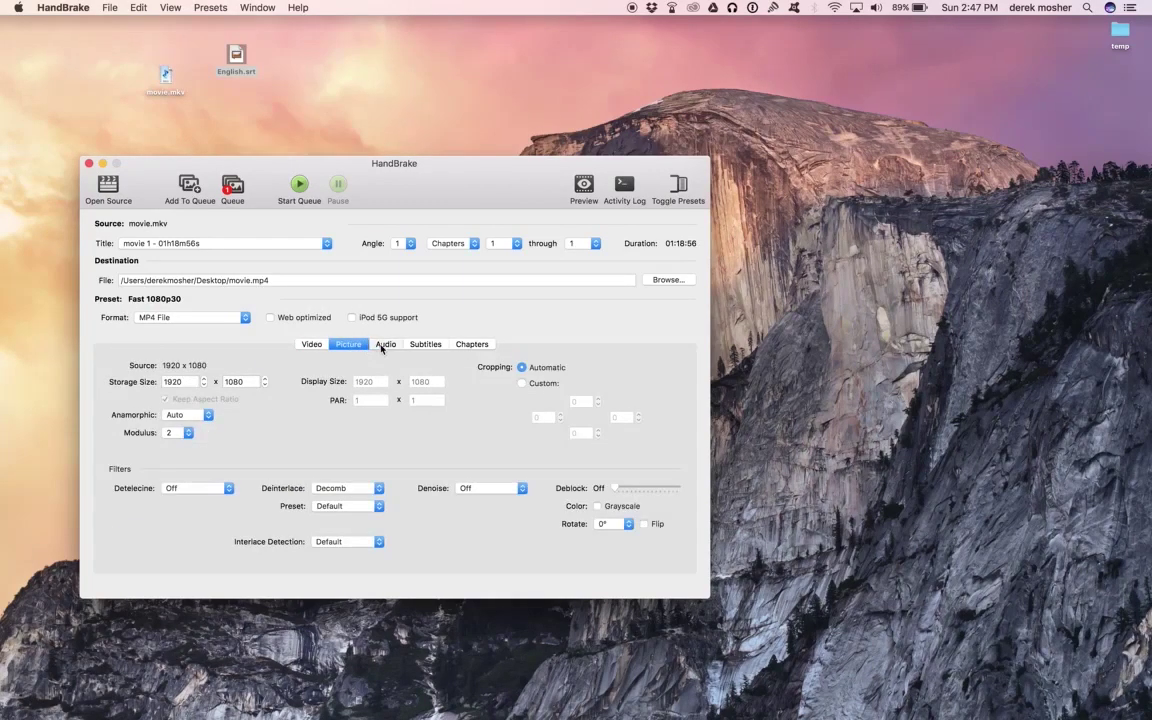
pyautogui.click(384, 344)
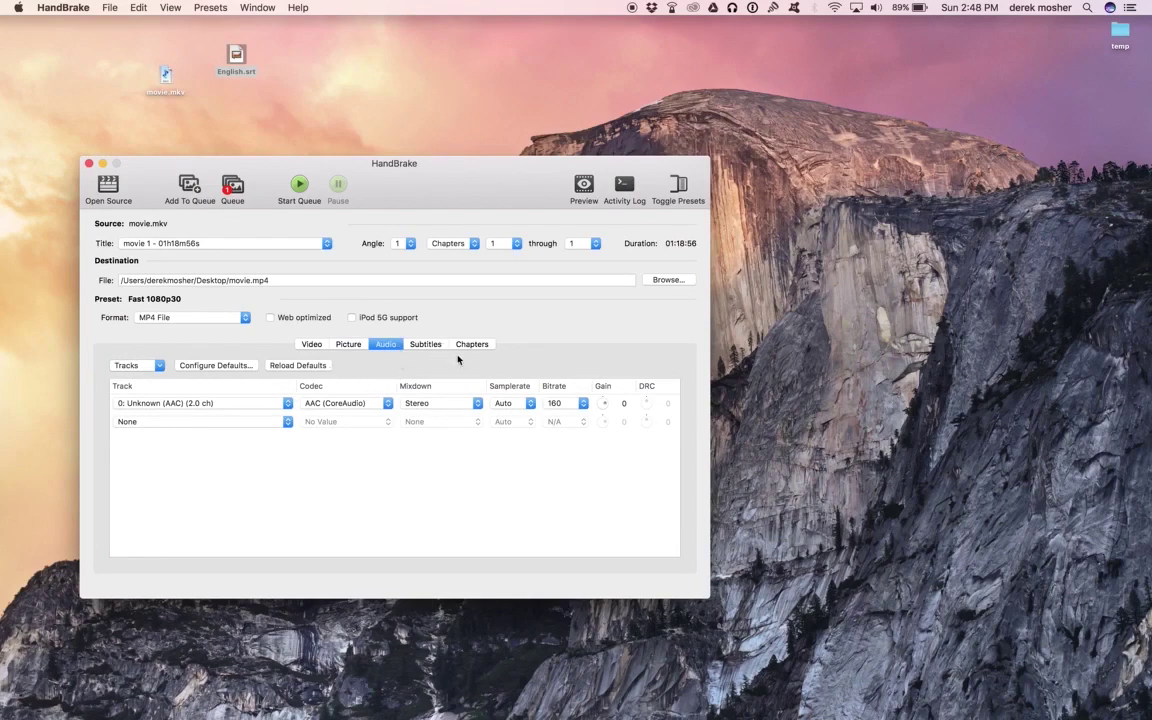
pyautogui.click(430, 345)
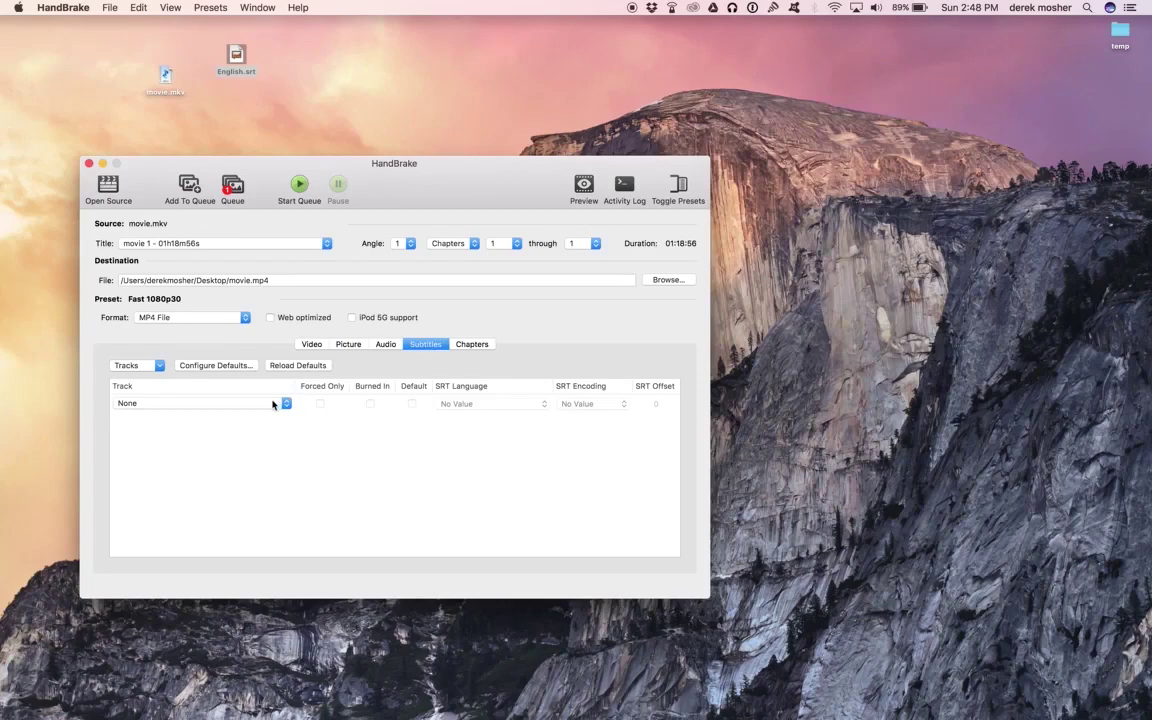
# Leave the subtitle track on None and open the Tracks menu to add subtitle tracks
pyautogui.click(170, 405)
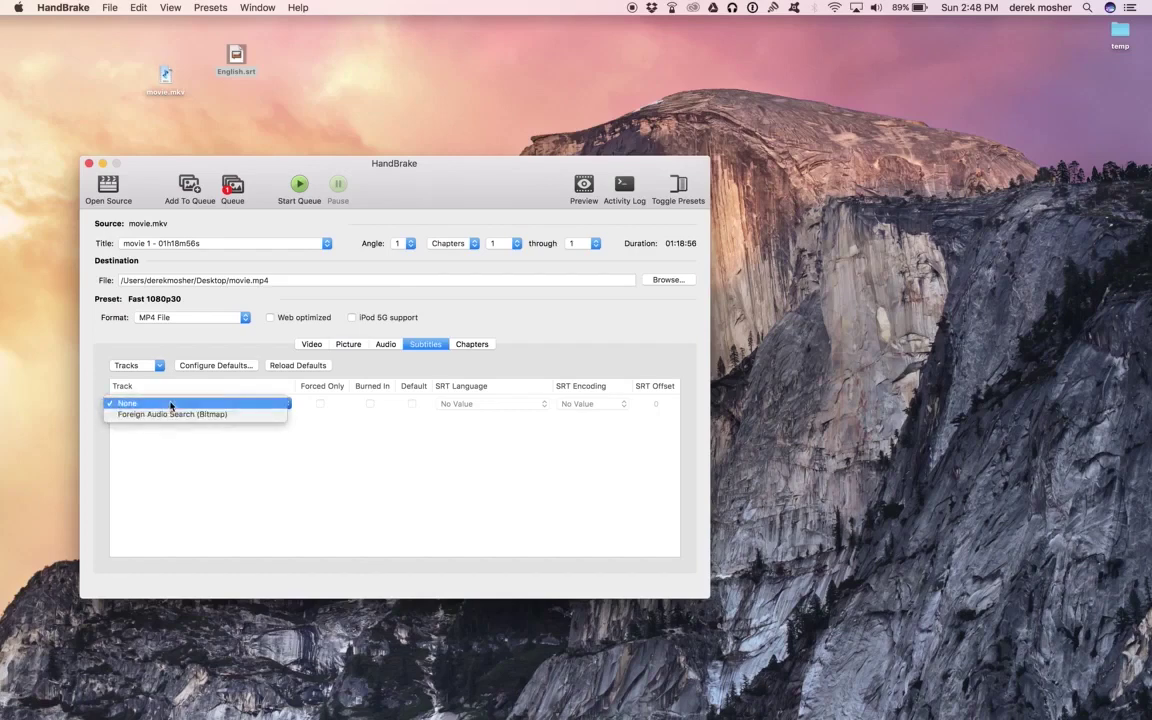
pyautogui.click(170, 405)
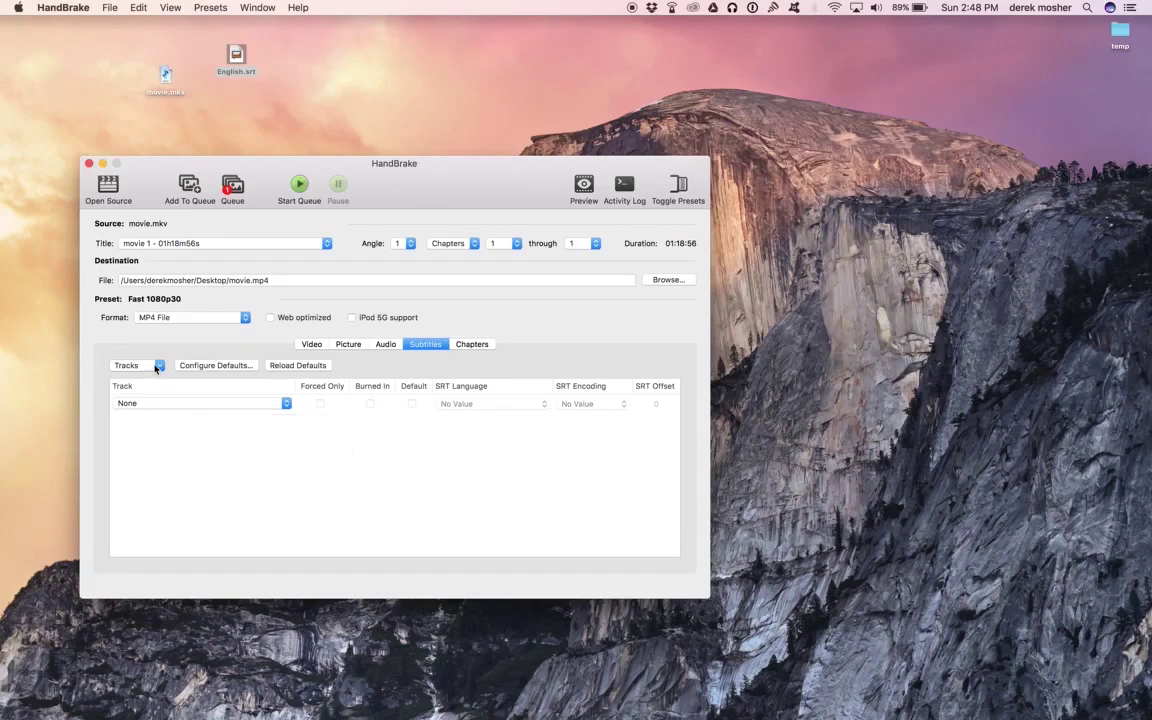
pyautogui.click(157, 367)
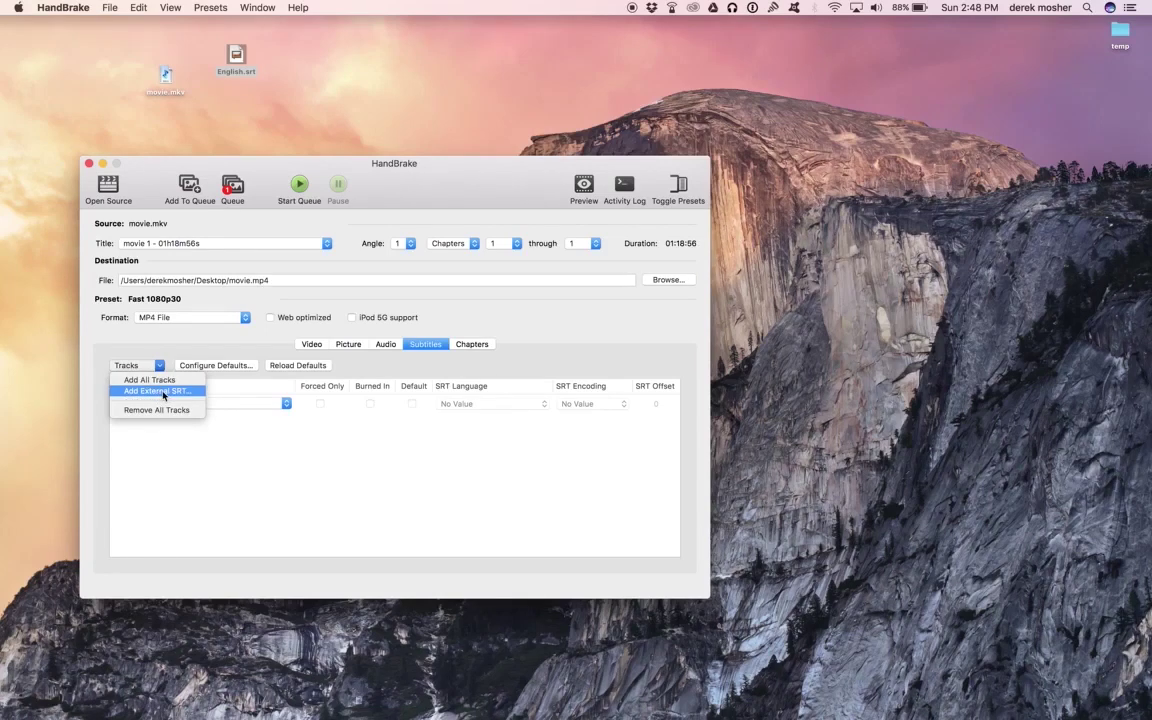
# Import English.srt from the Desktop as an external subtitle track
pyautogui.click(163, 395)
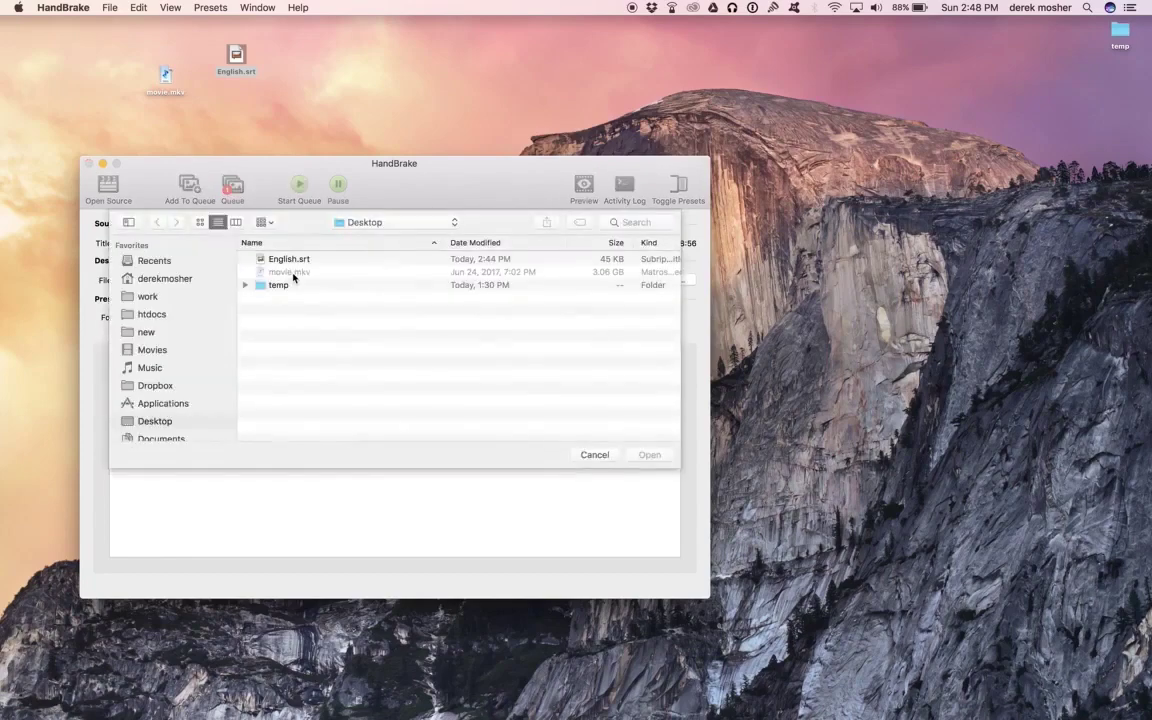
pyautogui.click(297, 262)
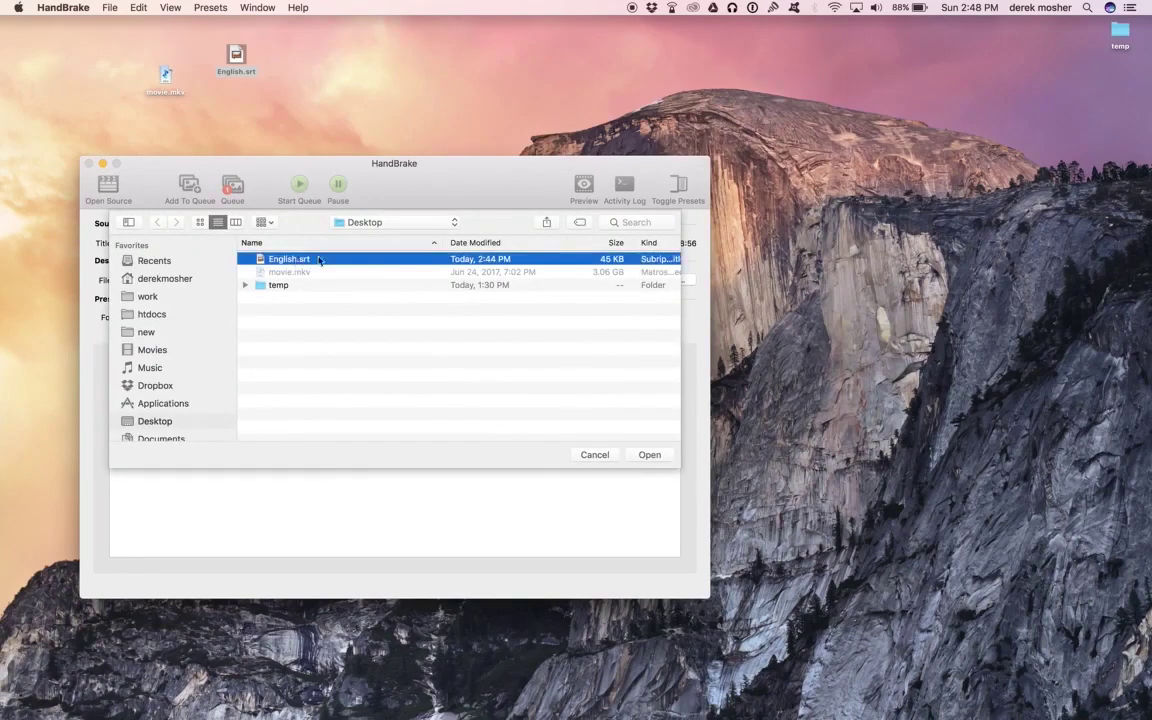
pyautogui.click(649, 454)
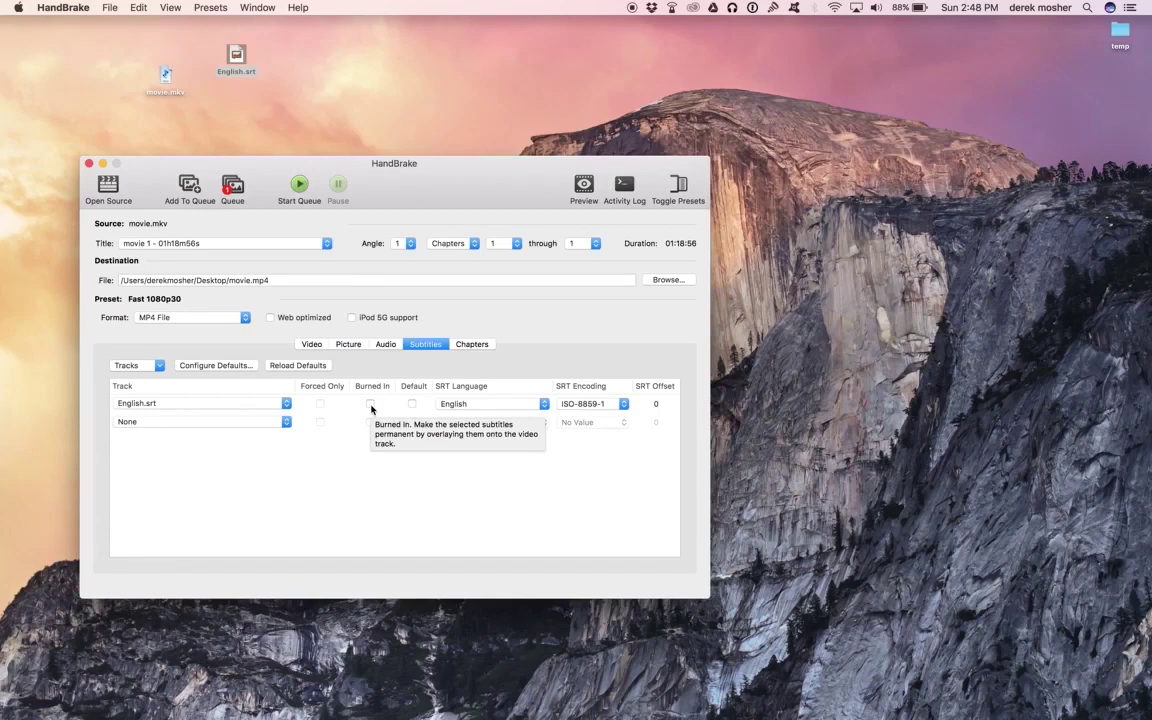
# Mark the English.srt track as Burned In, keeping English language and ISO-8859-1 encoding
pyautogui.click(370, 404)
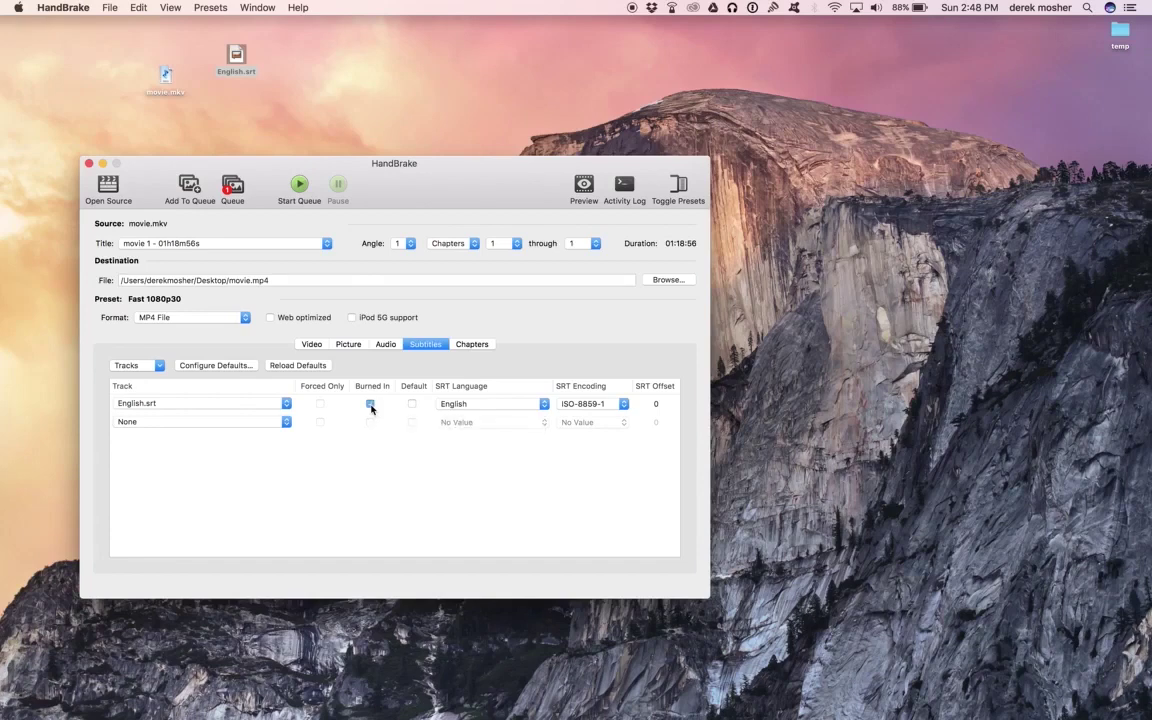
pyautogui.click(482, 410)
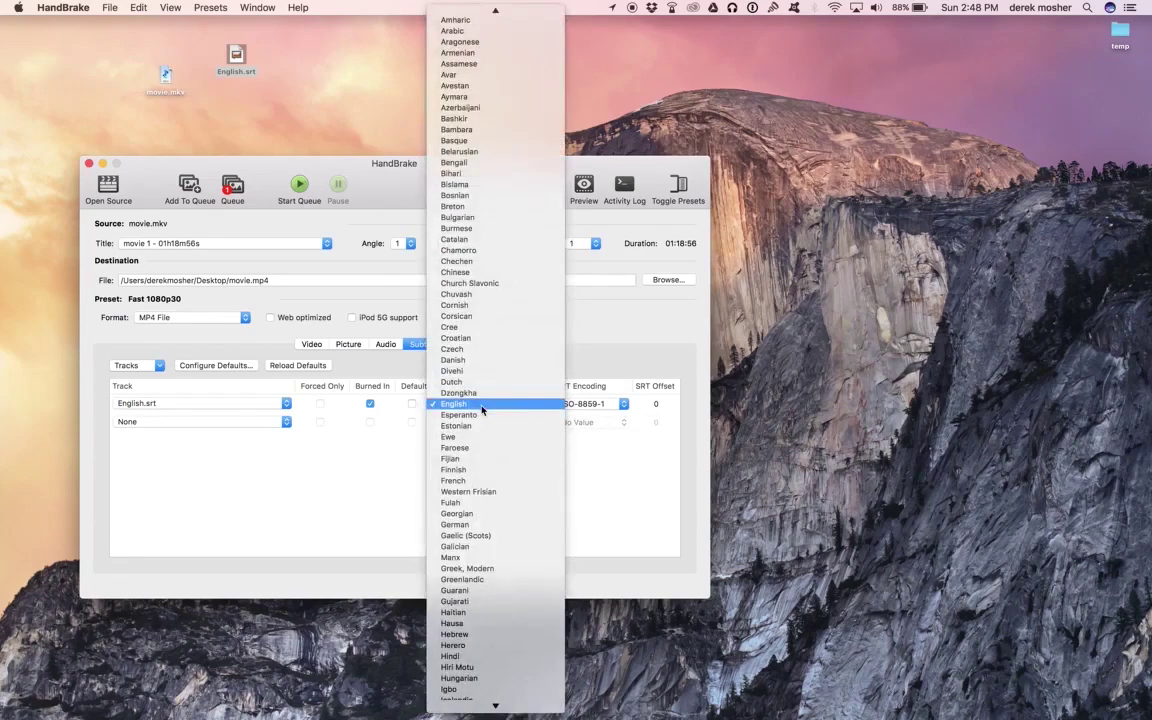
pyautogui.click(482, 410)
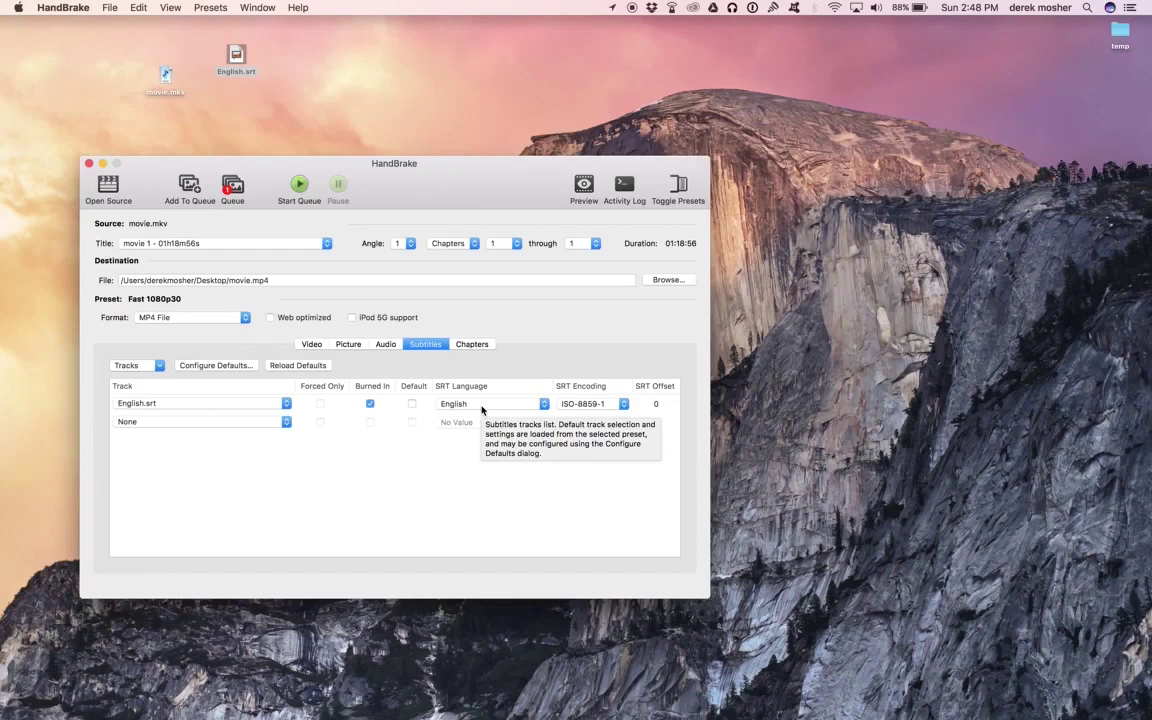
pyautogui.click(605, 407)
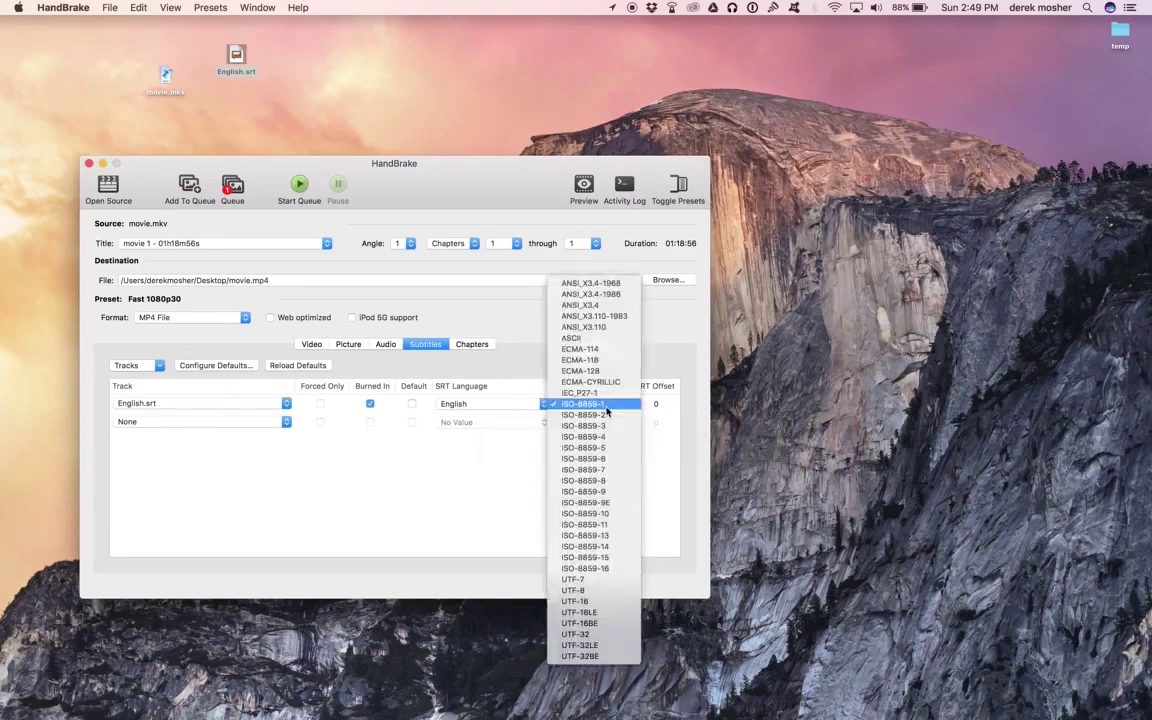
pyautogui.click(606, 407)
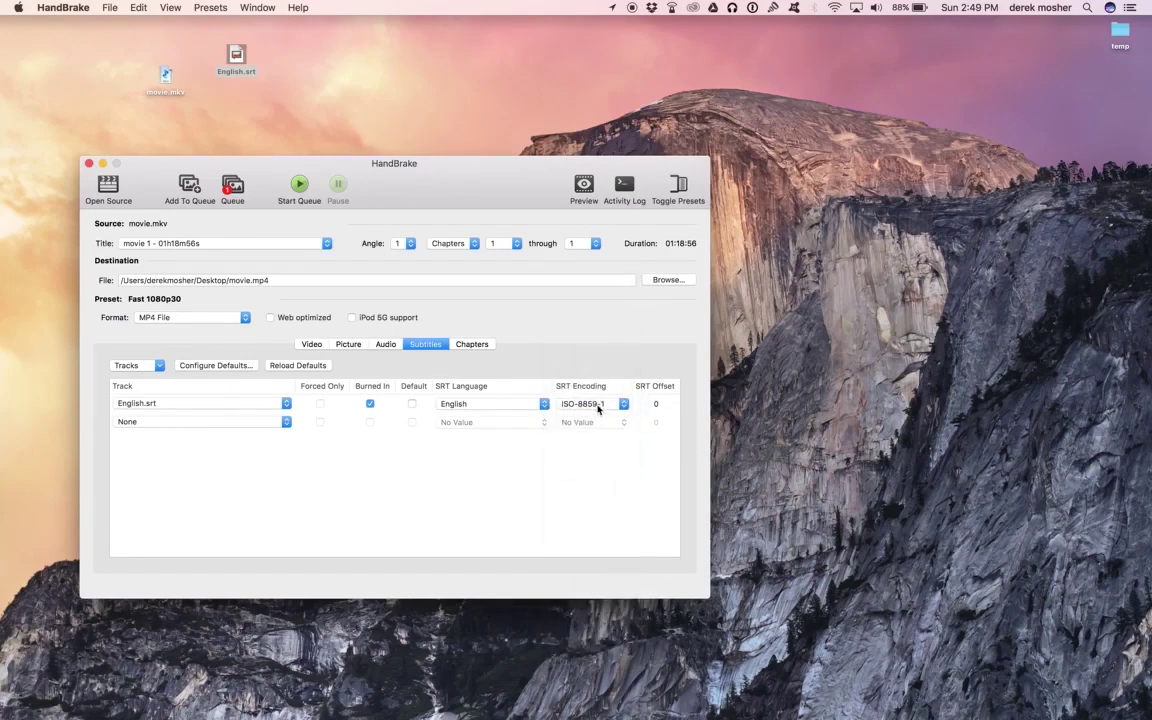
# Return to the Video settings and start the queue to encode the movie to MP4
pyautogui.click(312, 344)
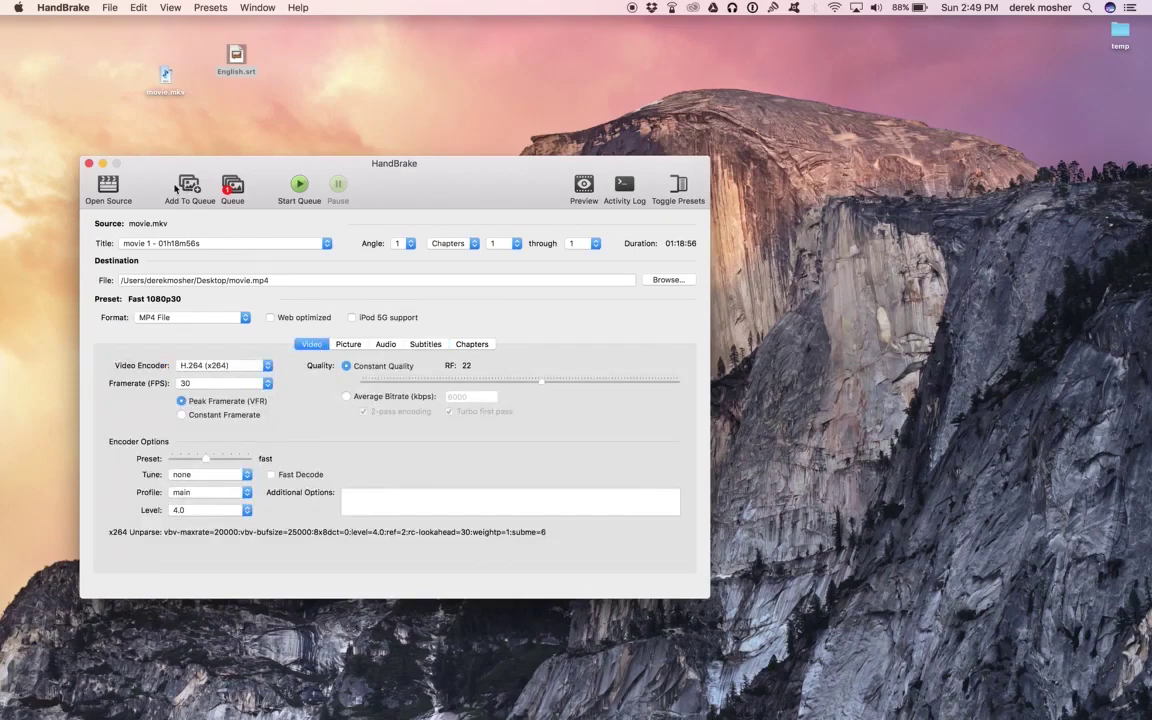
pyautogui.click(299, 186)
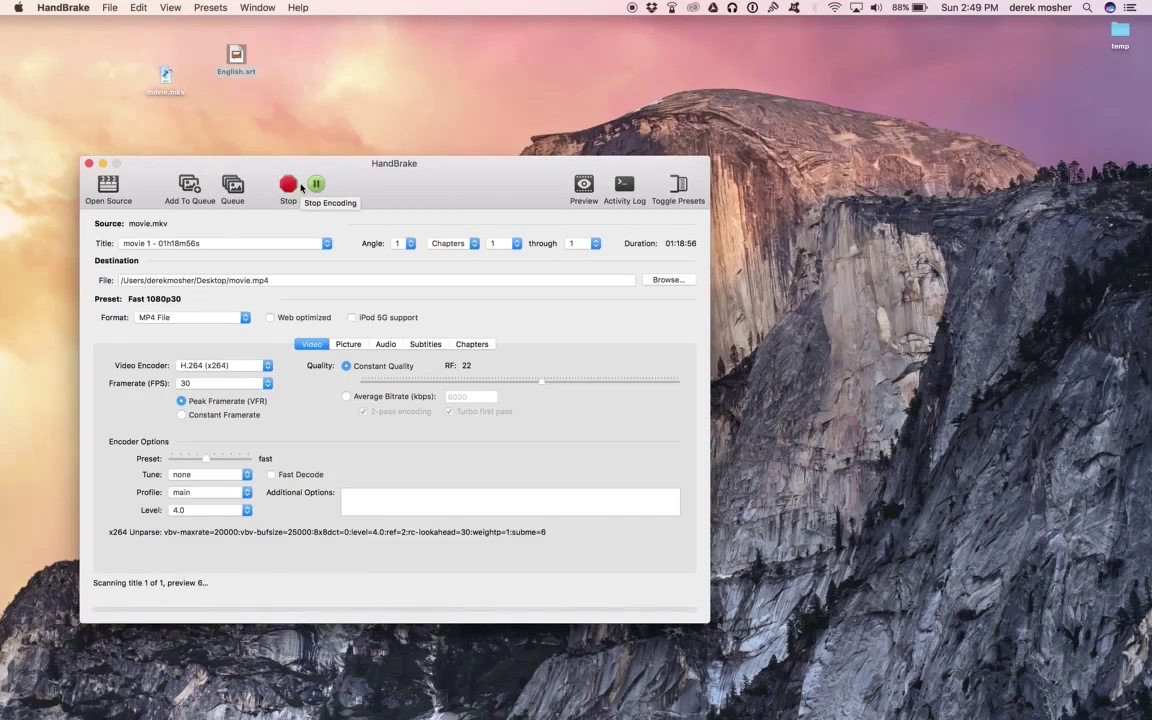